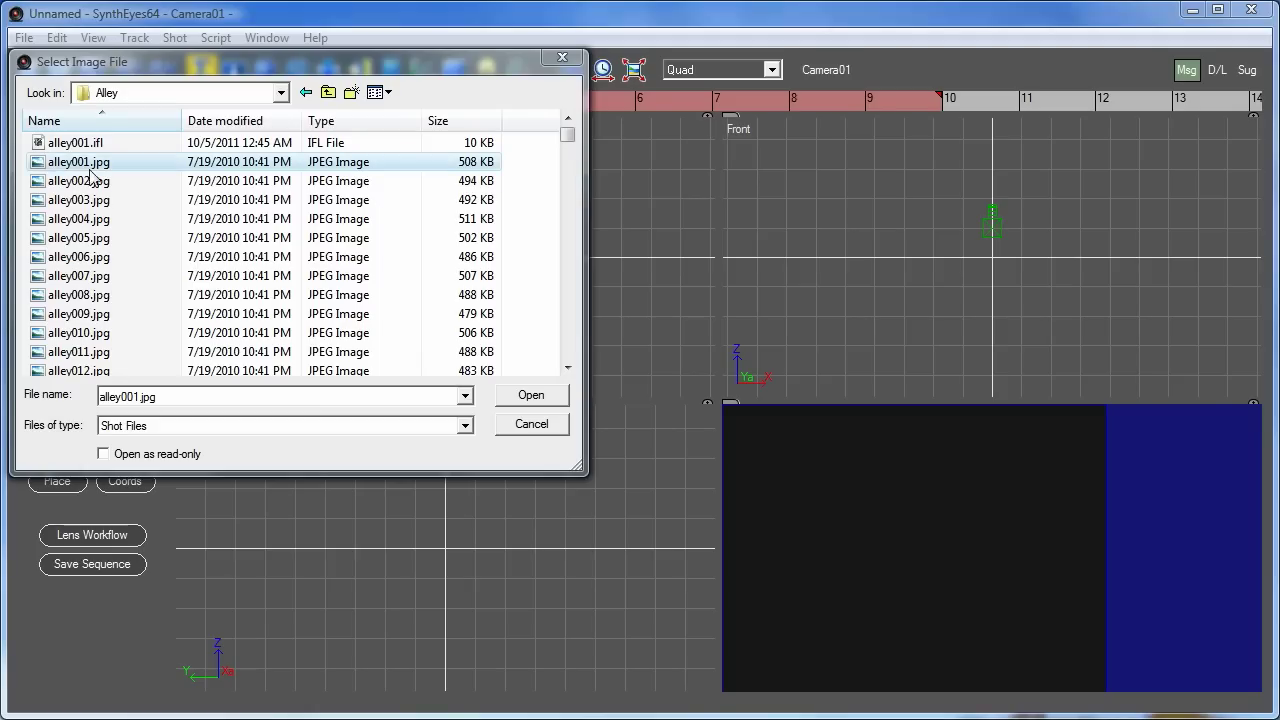
- Load the alley001.jpg image sequence with the default shot settings, then run the full automatic track and solve
{"action": "left_click", "coordinate": [531, 395]}
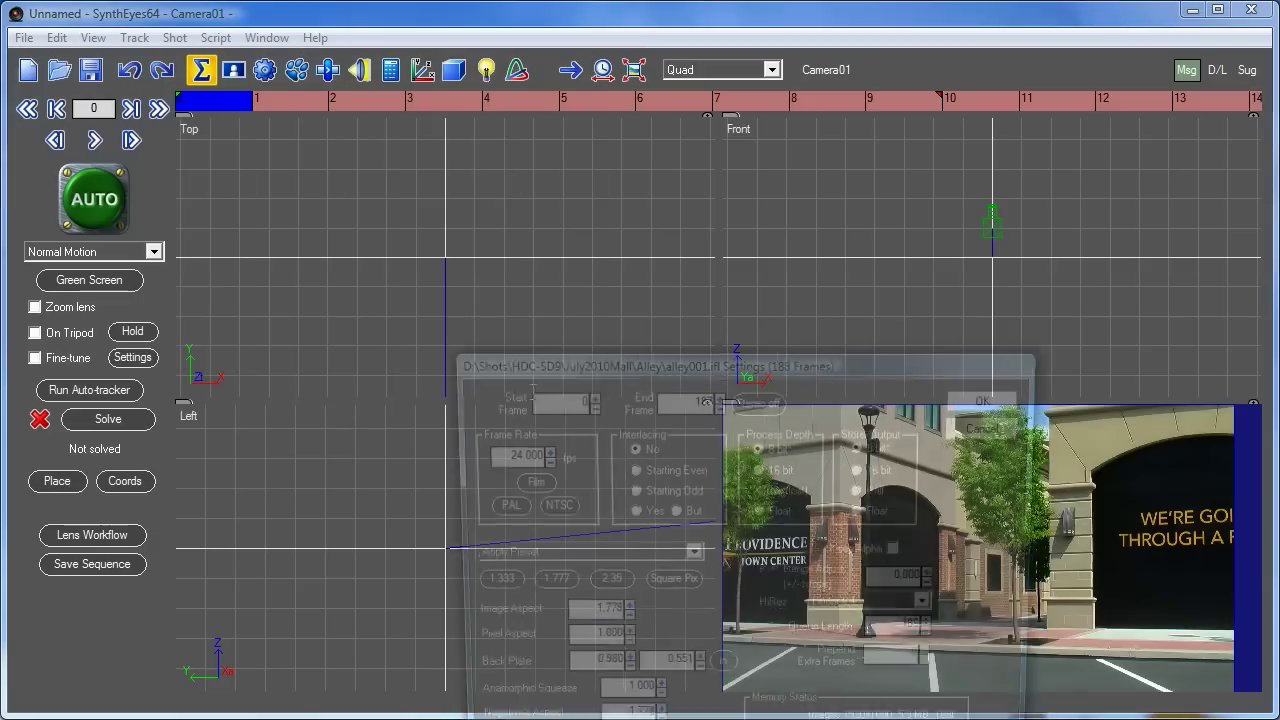
{"action": "left_click", "coordinate": [984, 398]}
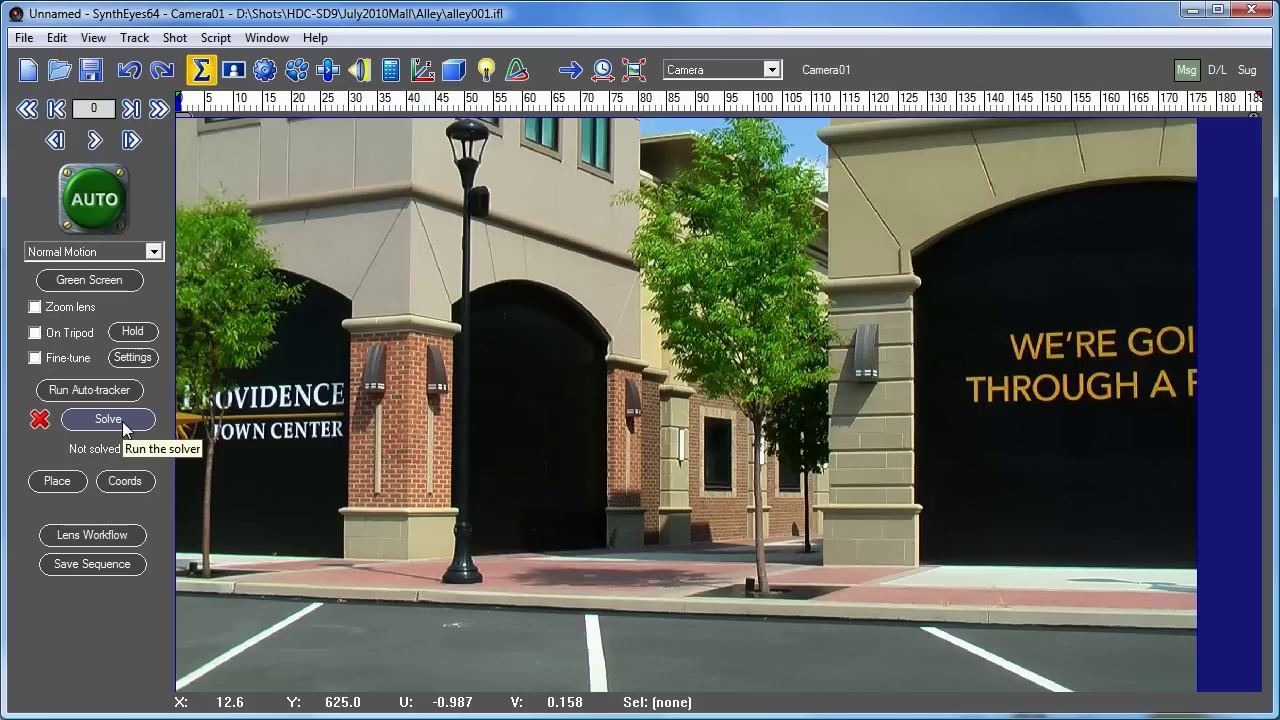
{"action": "left_click", "coordinate": [100, 198]}
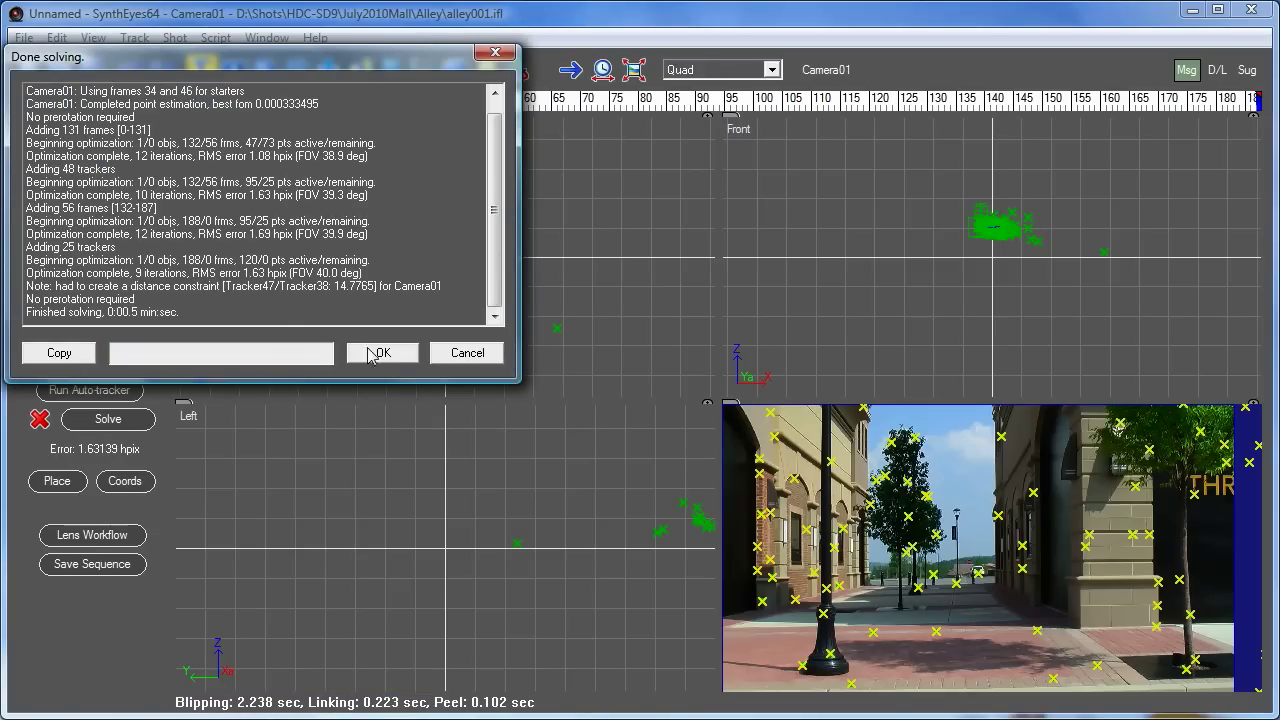
{"action": "left_click", "coordinate": [392, 353]}
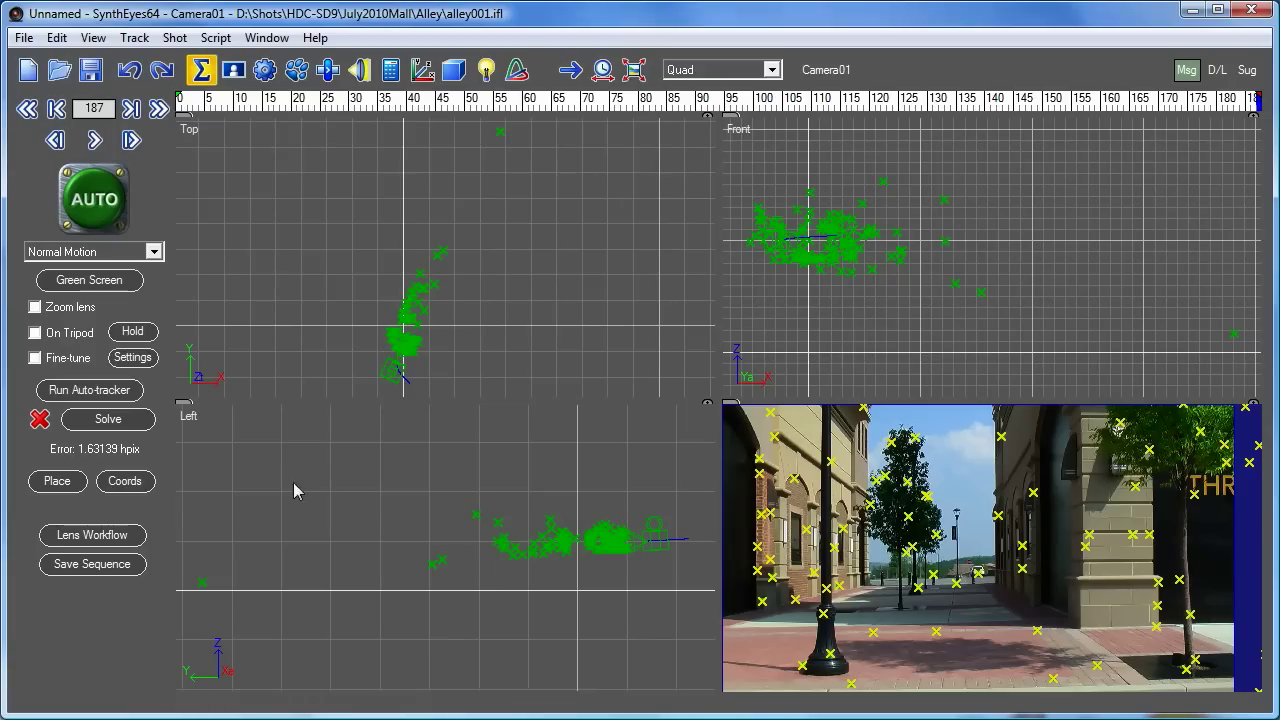
- Examine the Place after auto-solve option in the preferences' solving parameters
{"action": "left_click", "coordinate": [56, 38]}
{"action": "left_click", "coordinate": [147, 592]}
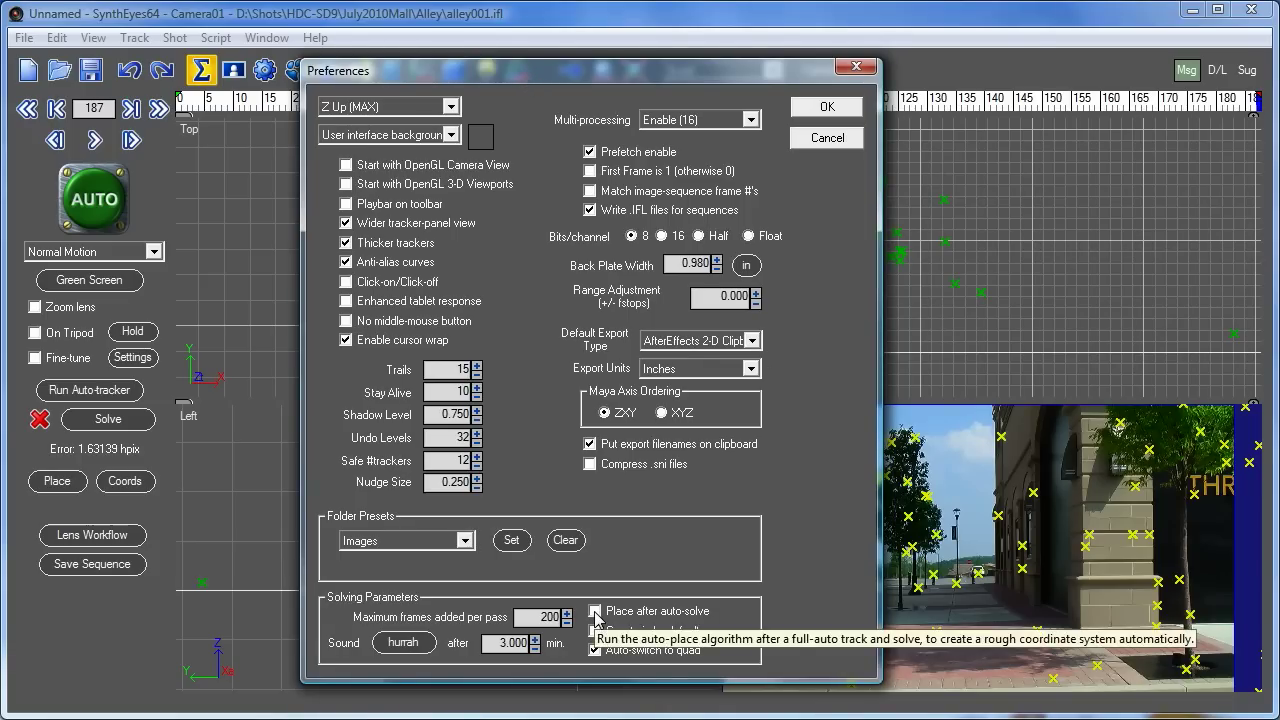
{"action": "left_click", "coordinate": [595, 611]}
{"action": "left_click", "coordinate": [595, 611]}
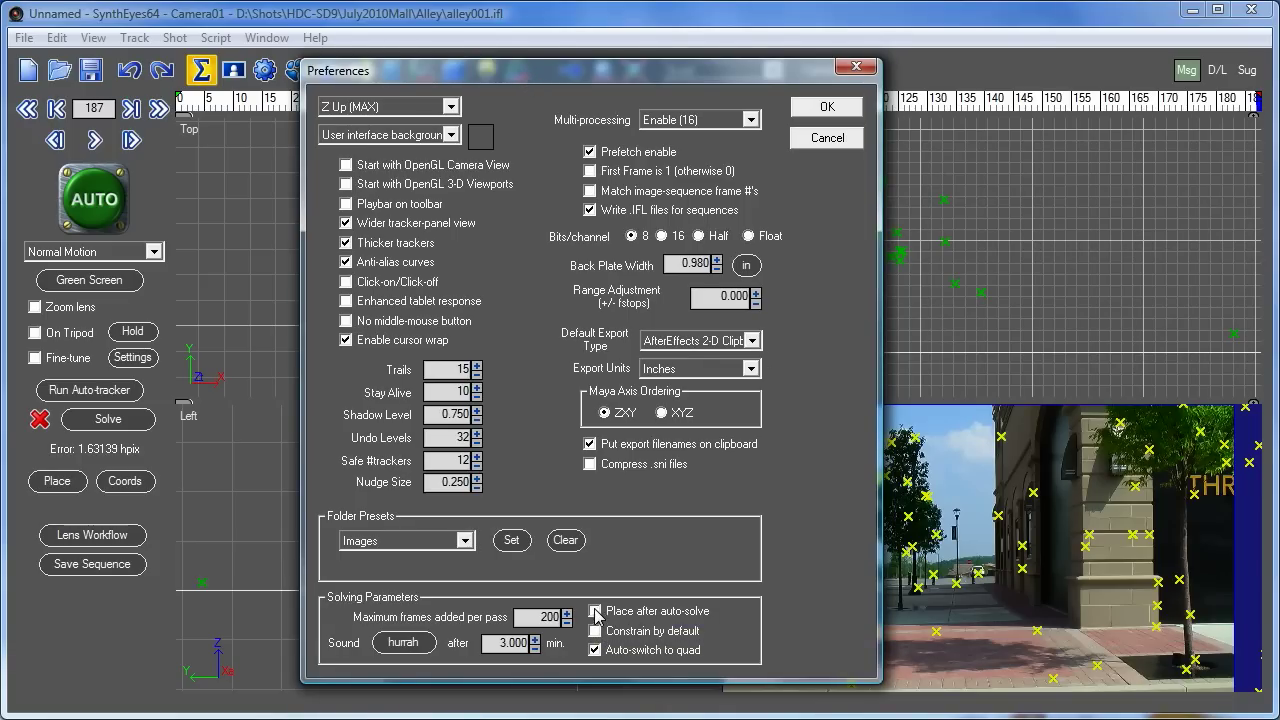
{"action": "left_click", "coordinate": [828, 140]}
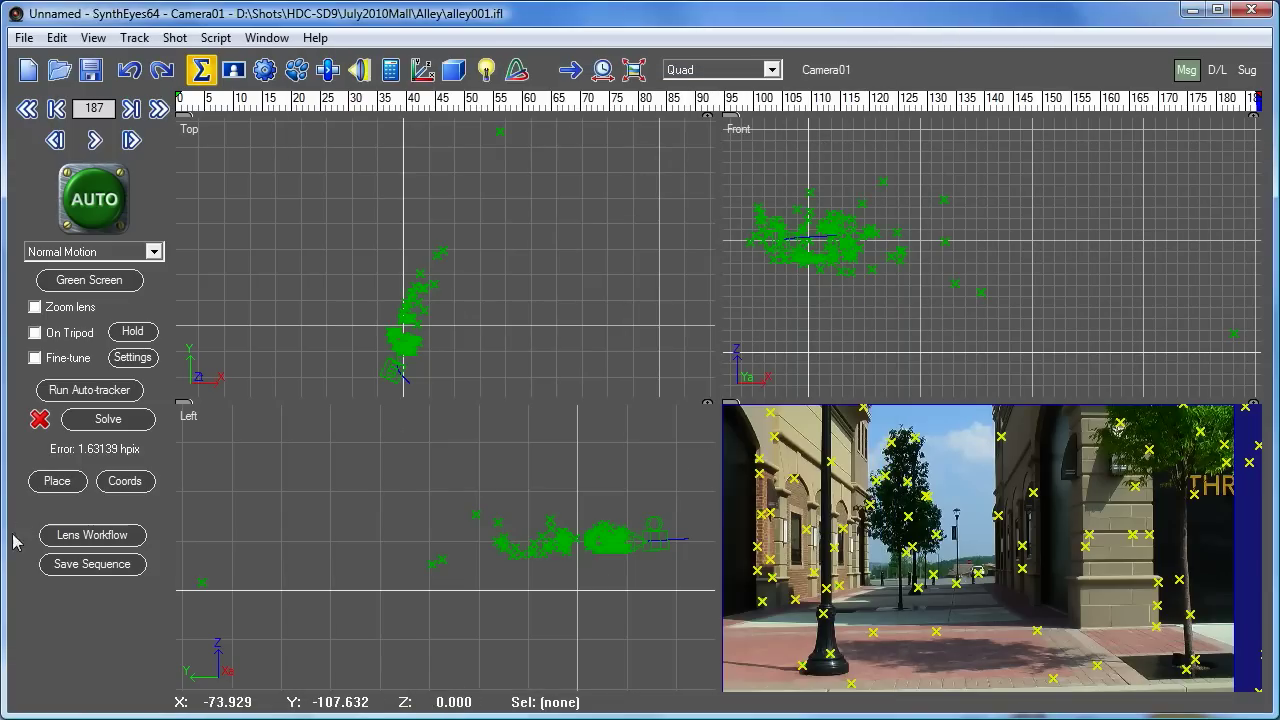
- Auto-place the solved alley scene, go to frame 132, and repeat the automatic placement several times to try alternative alignments
{"action": "left_click", "coordinate": [60, 482]}
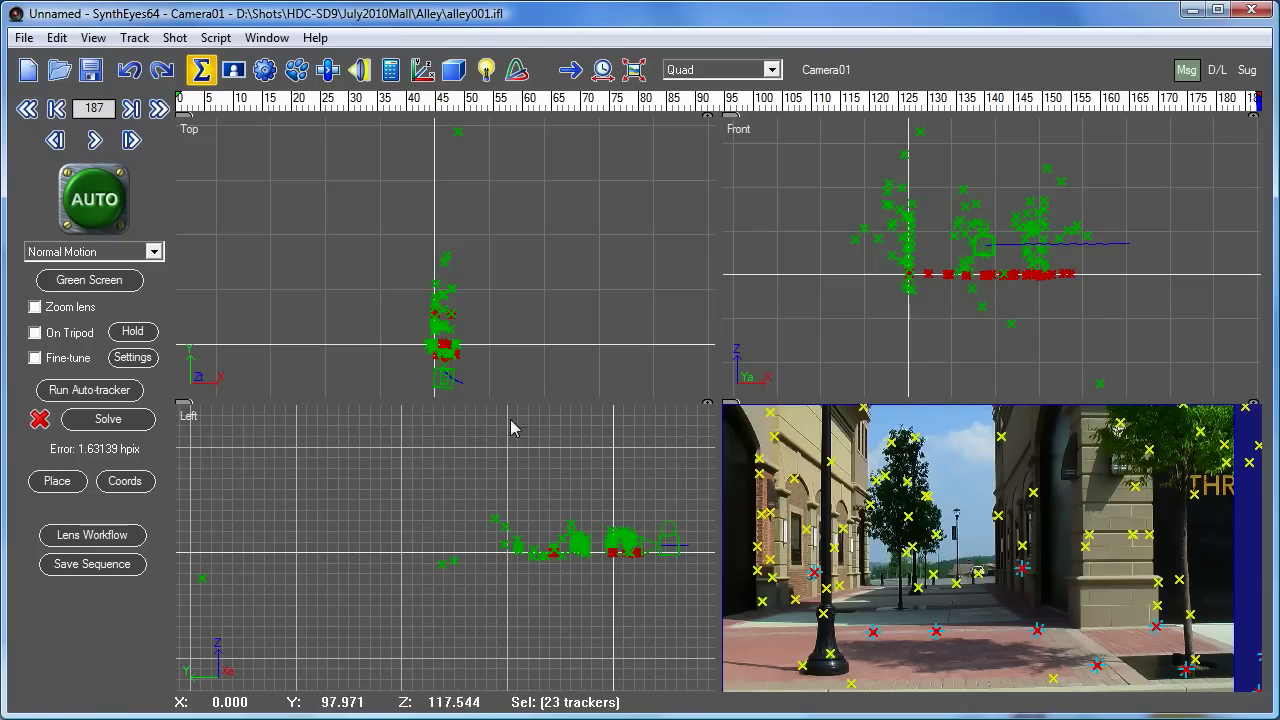
{"action": "left_click", "coordinate": [271, 99]}
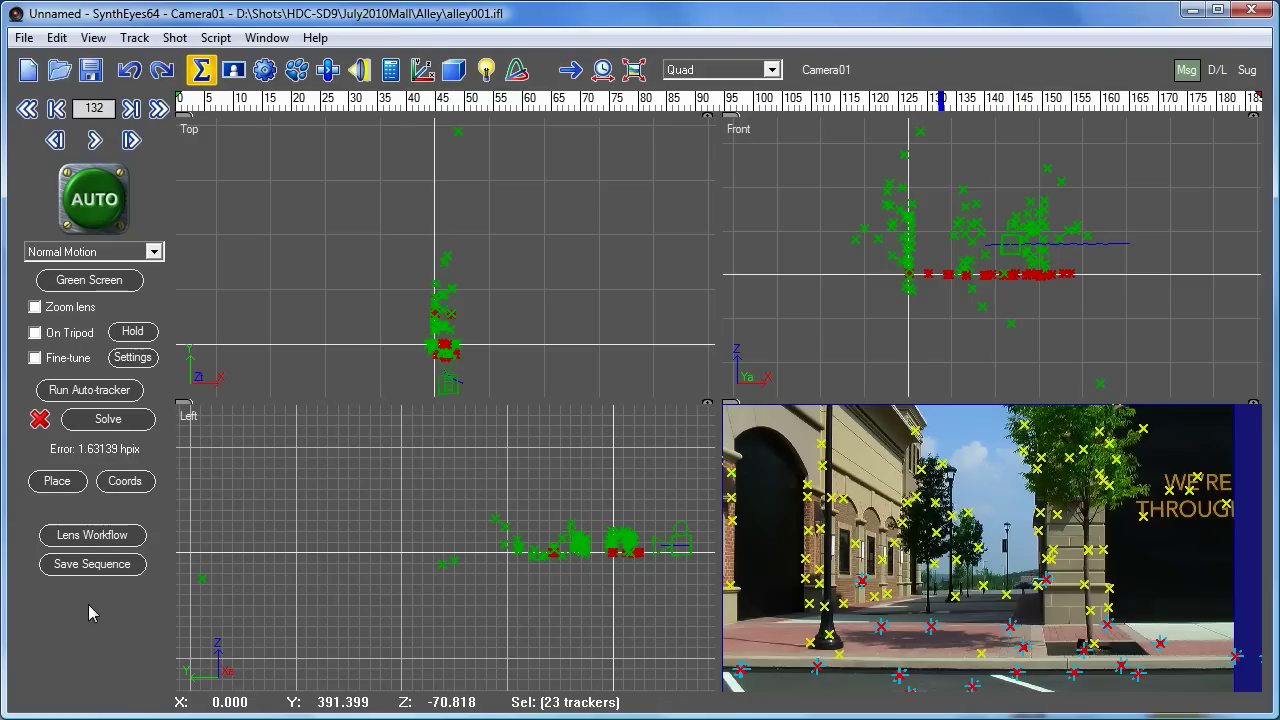
{"action": "left_click", "coordinate": [56, 482]}
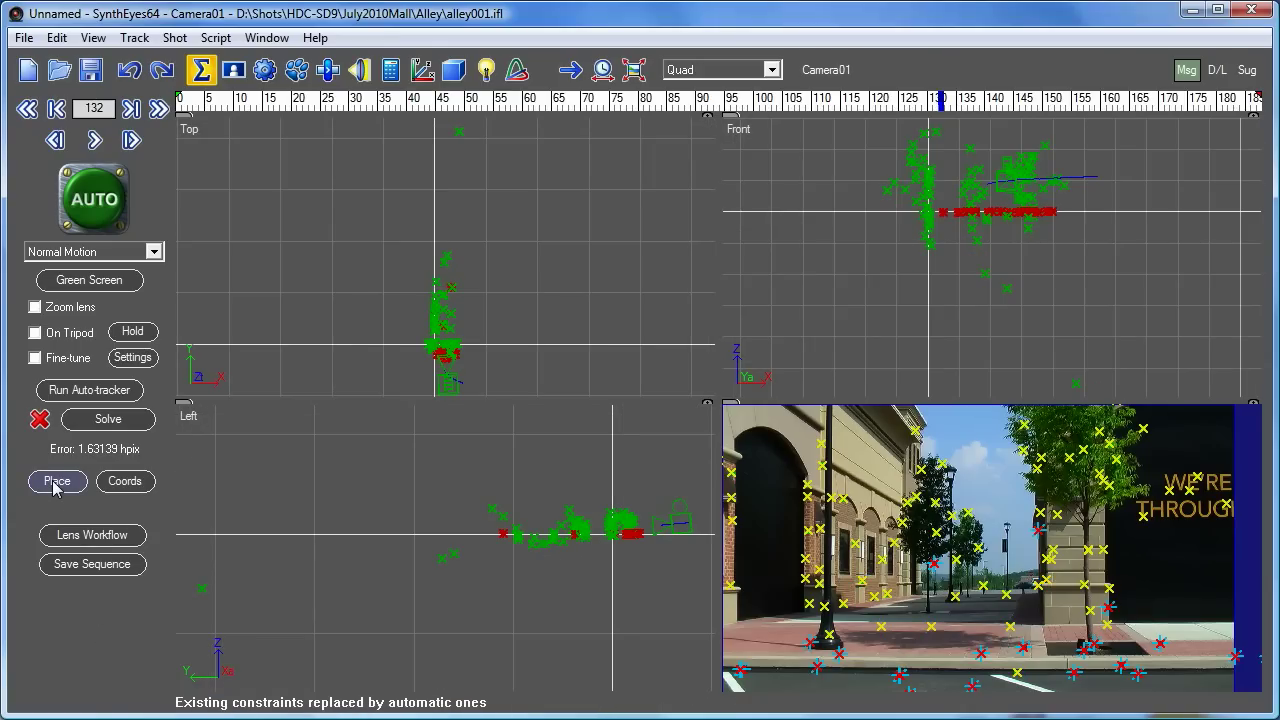
{"action": "left_click", "coordinate": [56, 482]}
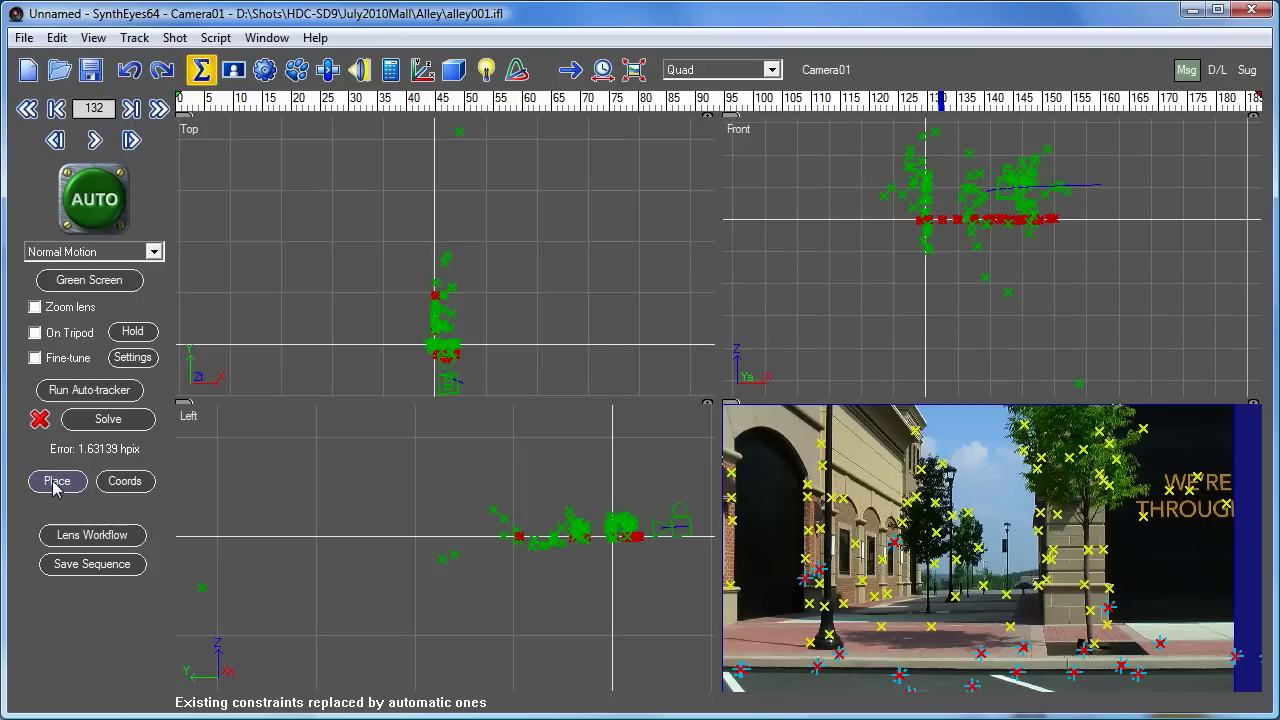
{"action": "left_click", "coordinate": [56, 484]}
{"action": "left_click", "coordinate": [56, 482]}
{"action": "left_click", "coordinate": [56, 483]}
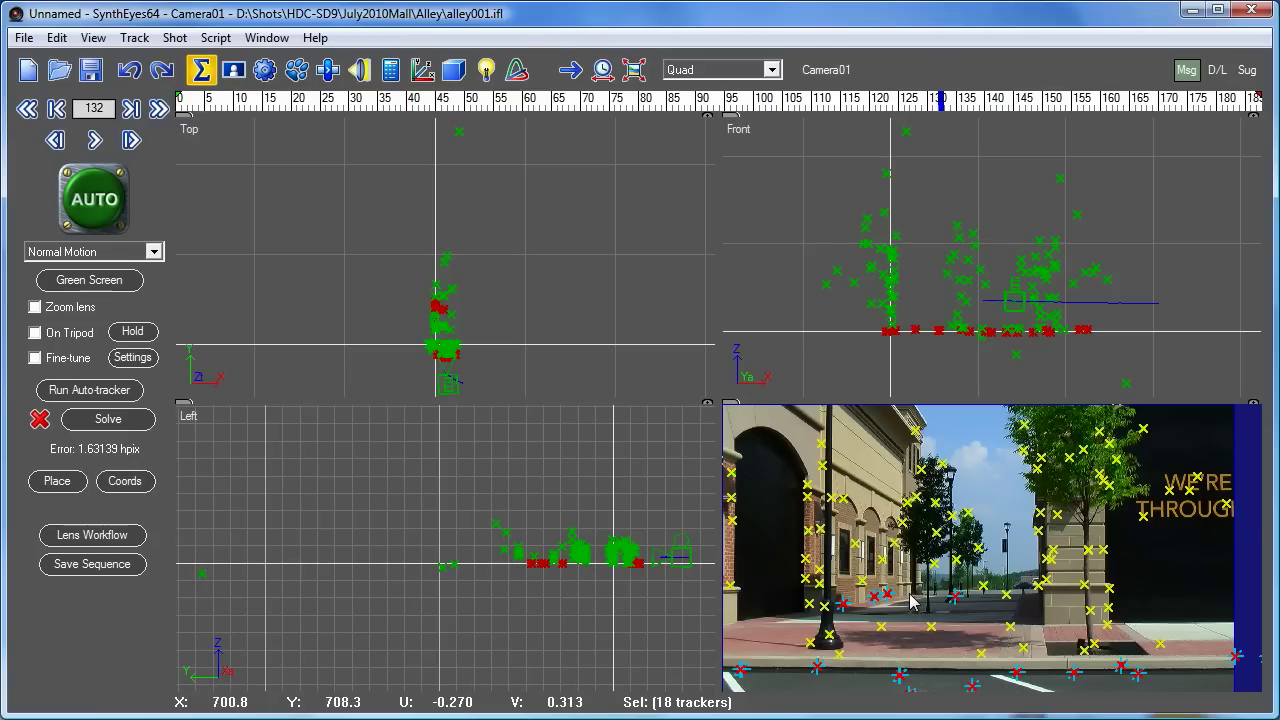
- At frame 54, rerun the automatic placement, remove Tracker102 from the selected ground trackers, and place the scene again
{"action": "left_click_drag", "start_coordinate": [652, 100], "coordinate": [490, 100]}
{"action": "mouse_move", "coordinate": [757, 676]}
{"action": "left_mouse_down"}
{"action": "mouse_move", "coordinate": [937, 690]}
{"action": "mouse_move", "coordinate": [1110, 682]}
{"action": "mouse_move", "coordinate": [1215, 640]}
{"action": "mouse_move", "coordinate": [1120, 612]}
{"action": "mouse_move", "coordinate": [1037, 625]}
{"action": "mouse_move", "coordinate": [950, 602]}
{"action": "mouse_move", "coordinate": [855, 635]}
{"action": "mouse_move", "coordinate": [718, 652]}
{"action": "left_mouse_up"}
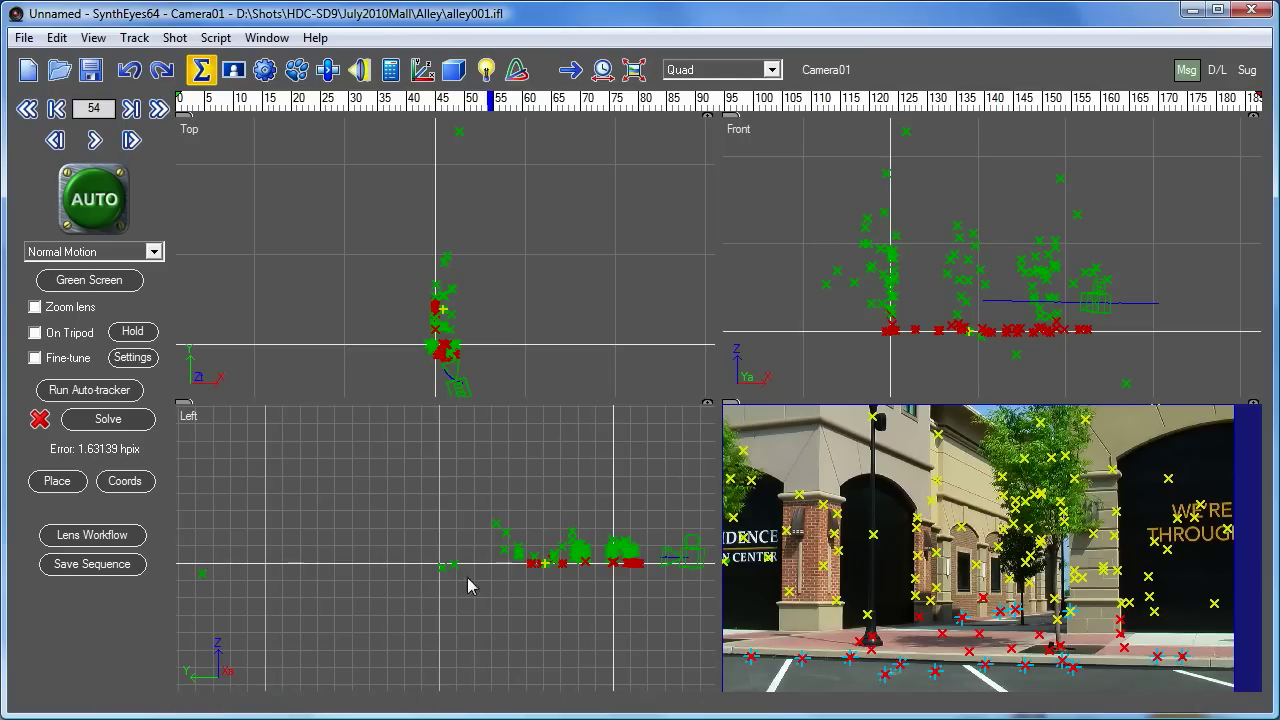
{"action": "left_click", "coordinate": [57, 482]}
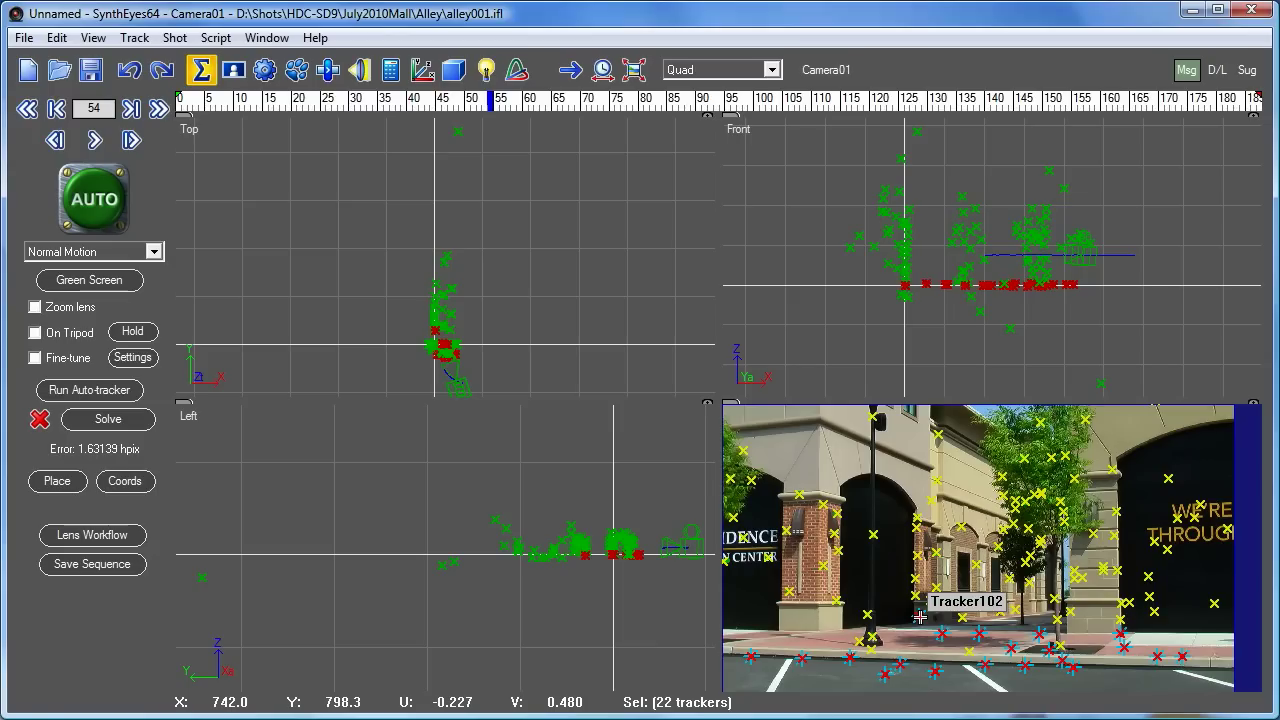
{"action": "left_click", "coordinate": [919, 617], "text": "ctrl"}
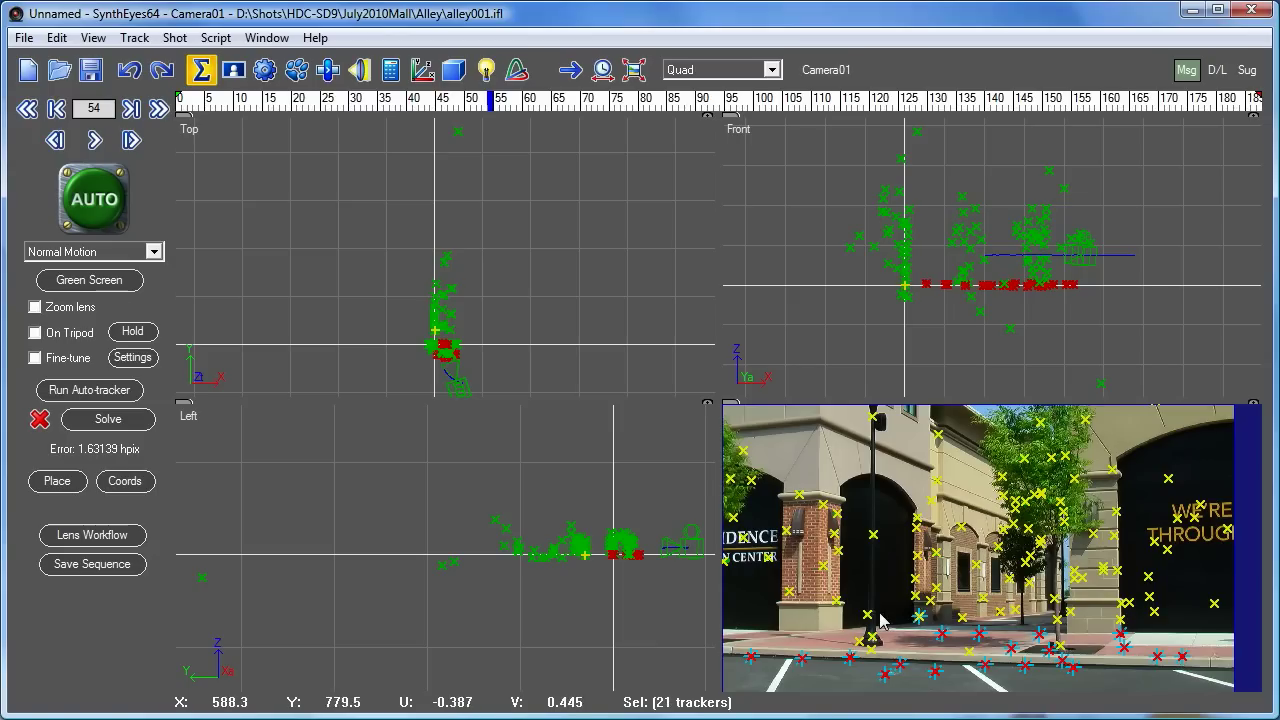
{"action": "left_click", "coordinate": [55, 481]}
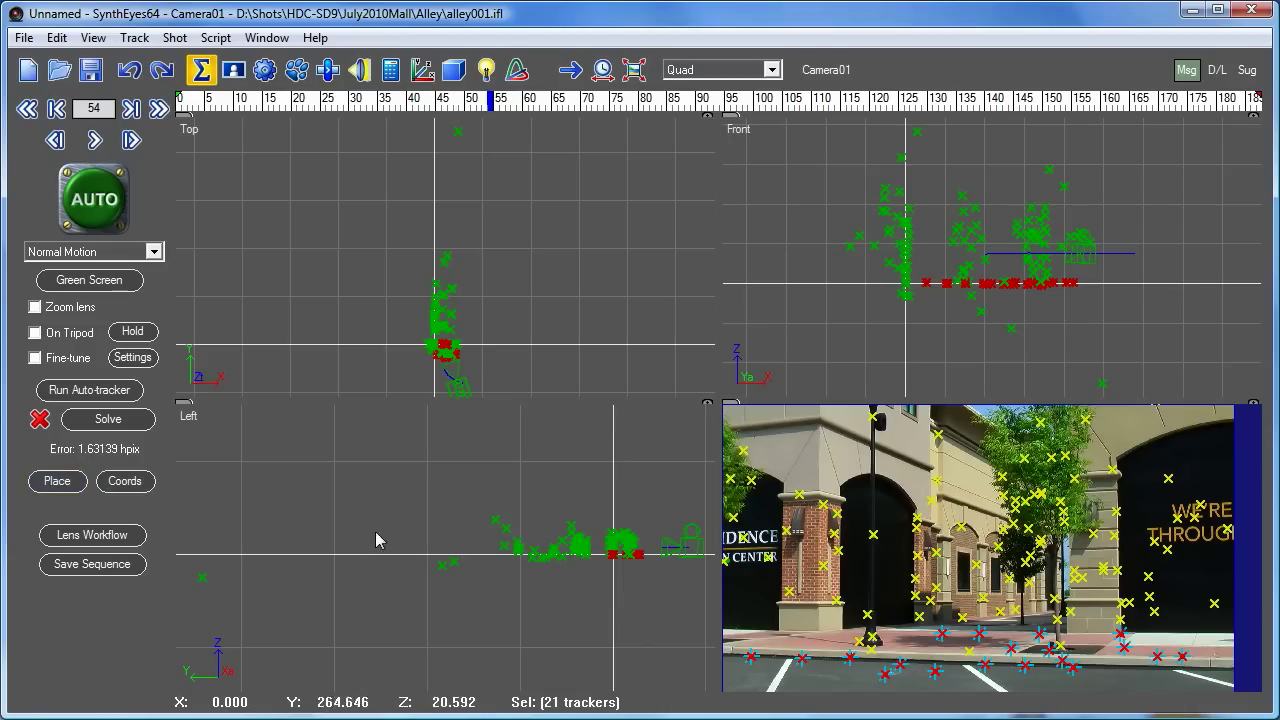
- Clear the tracker selection and examine the walls' alignment with the axes in a full-size Top view
{"action": "scroll", "coordinate": [442, 356], "scroll_direction": "up", "scroll_amount": 3}
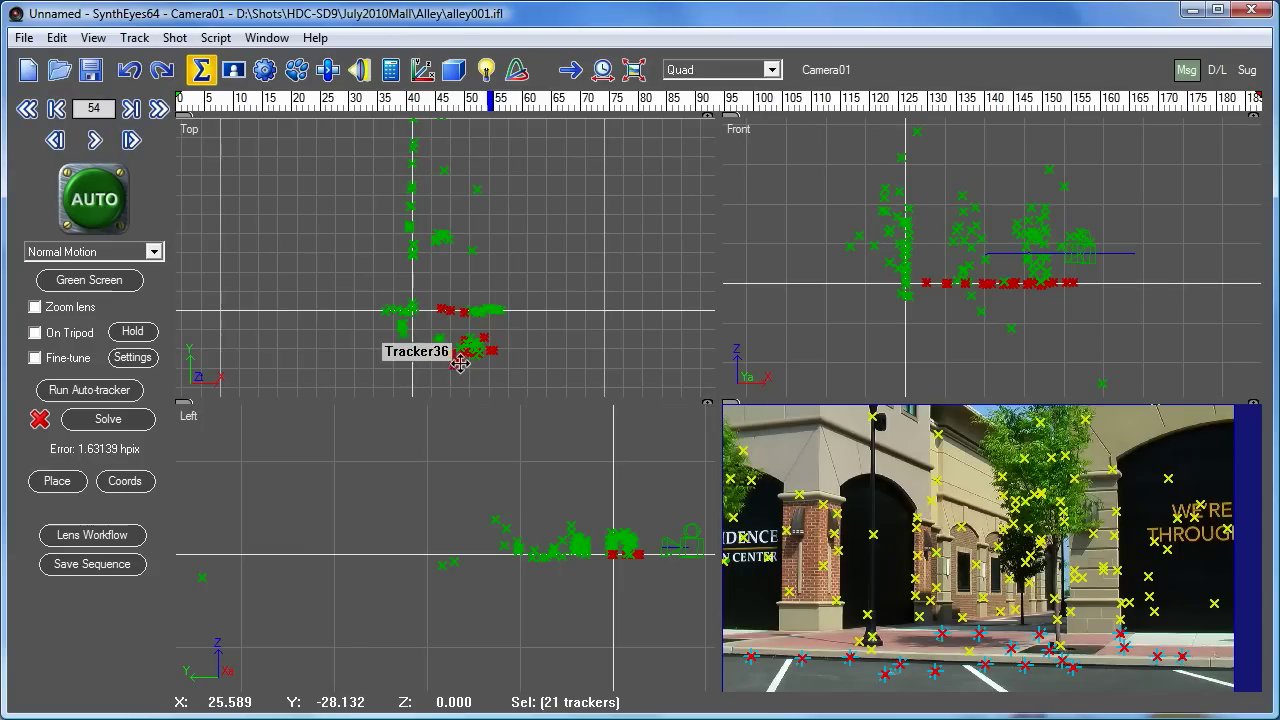
{"action": "left_click", "coordinate": [183, 123]}
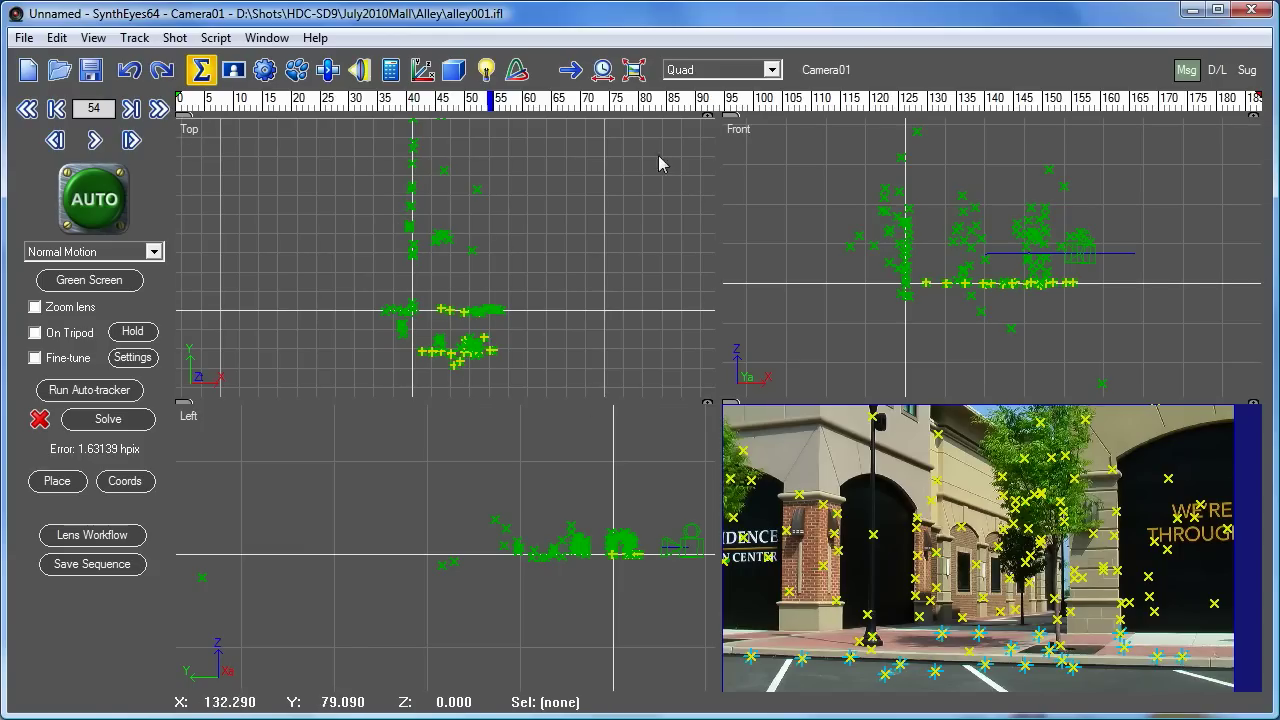
{"action": "left_click", "coordinate": [697, 124]}
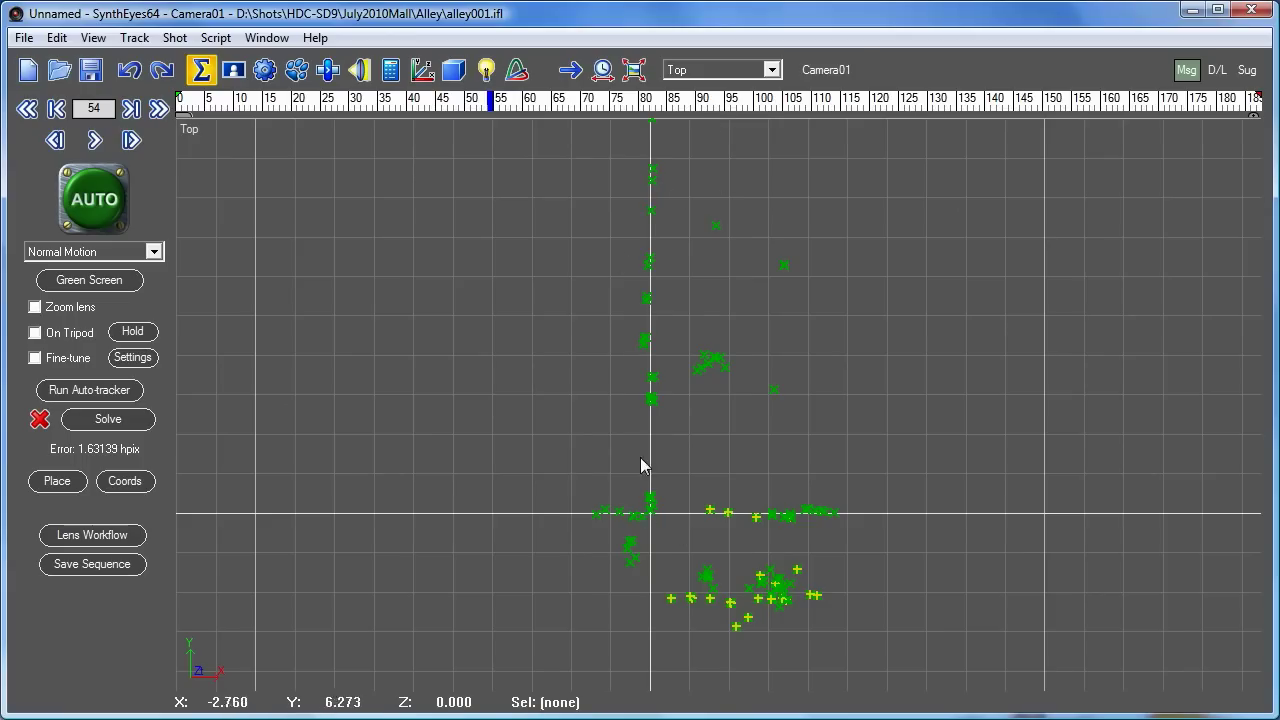
{"action": "middle_click_drag", "start_coordinate": [597, 286], "coordinate": [603, 323]}
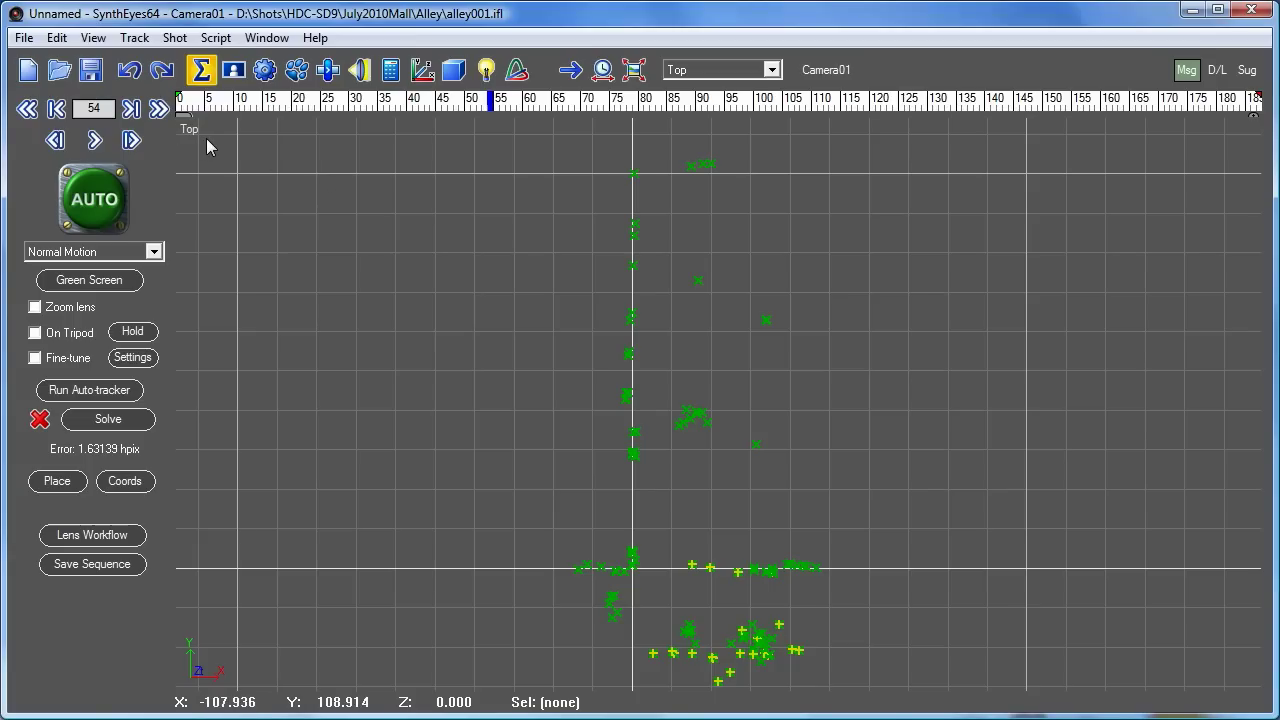
- Start a new scene without saving the current one and load pwall001.ifl from the PurpleWall folder with default shot settings
{"action": "left_click", "coordinate": [57, 37]}
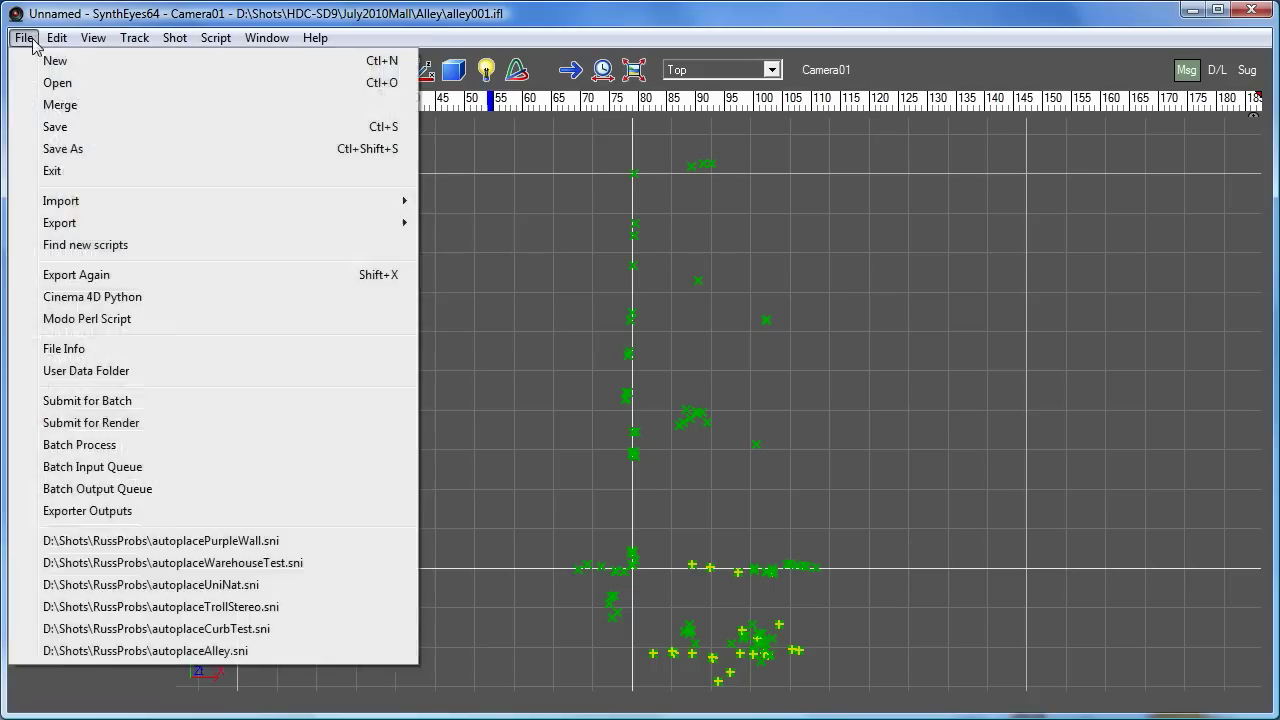
{"action": "left_click", "coordinate": [60, 64]}
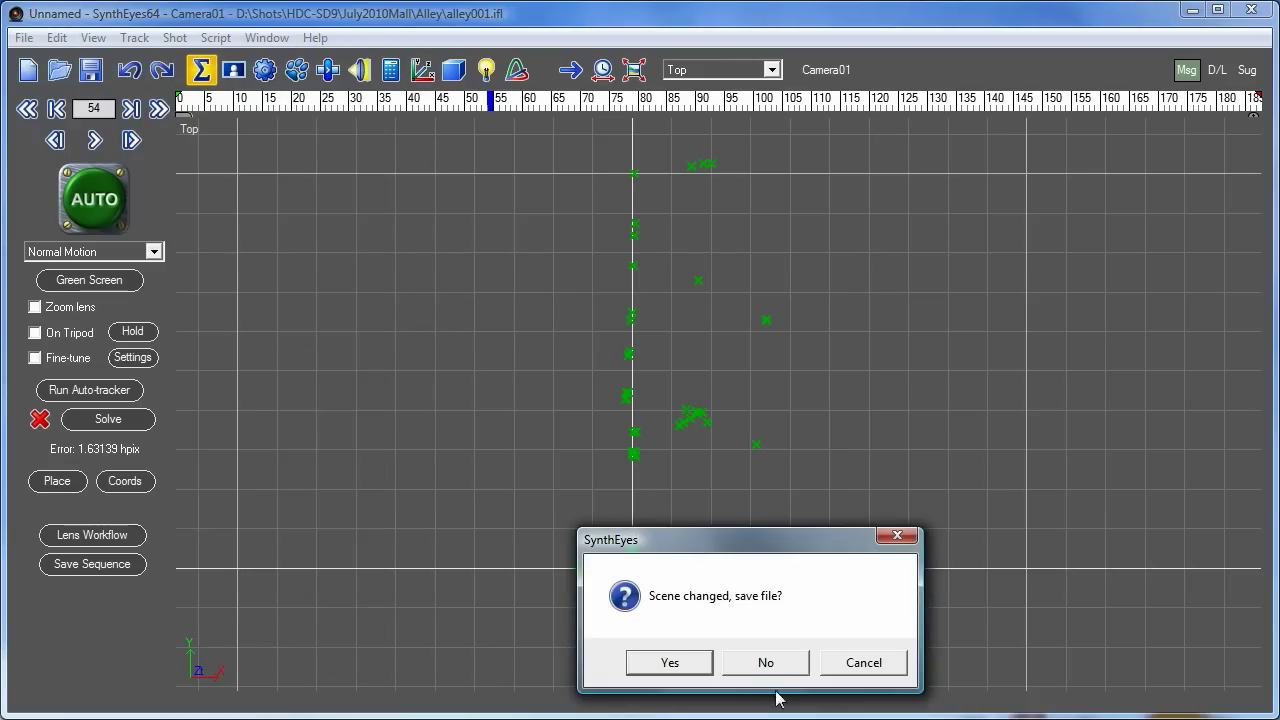
{"action": "left_click", "coordinate": [752, 664]}
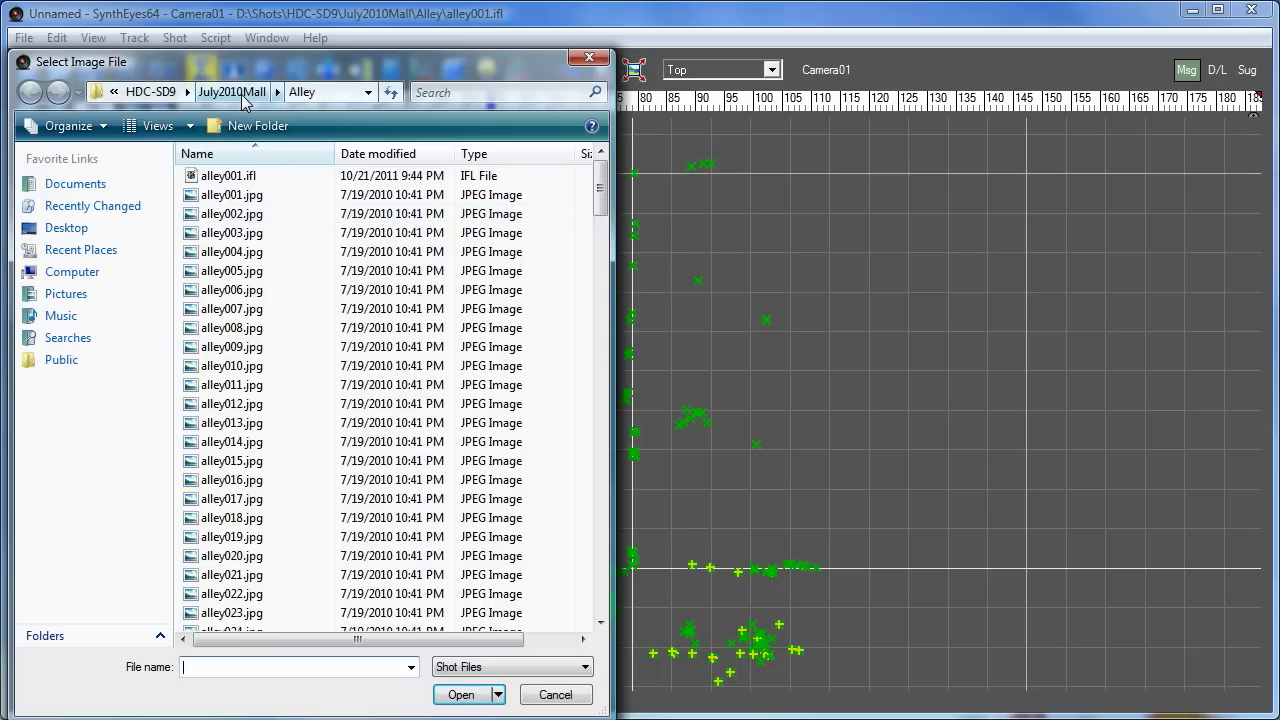
{"action": "left_click", "coordinate": [240, 93]}
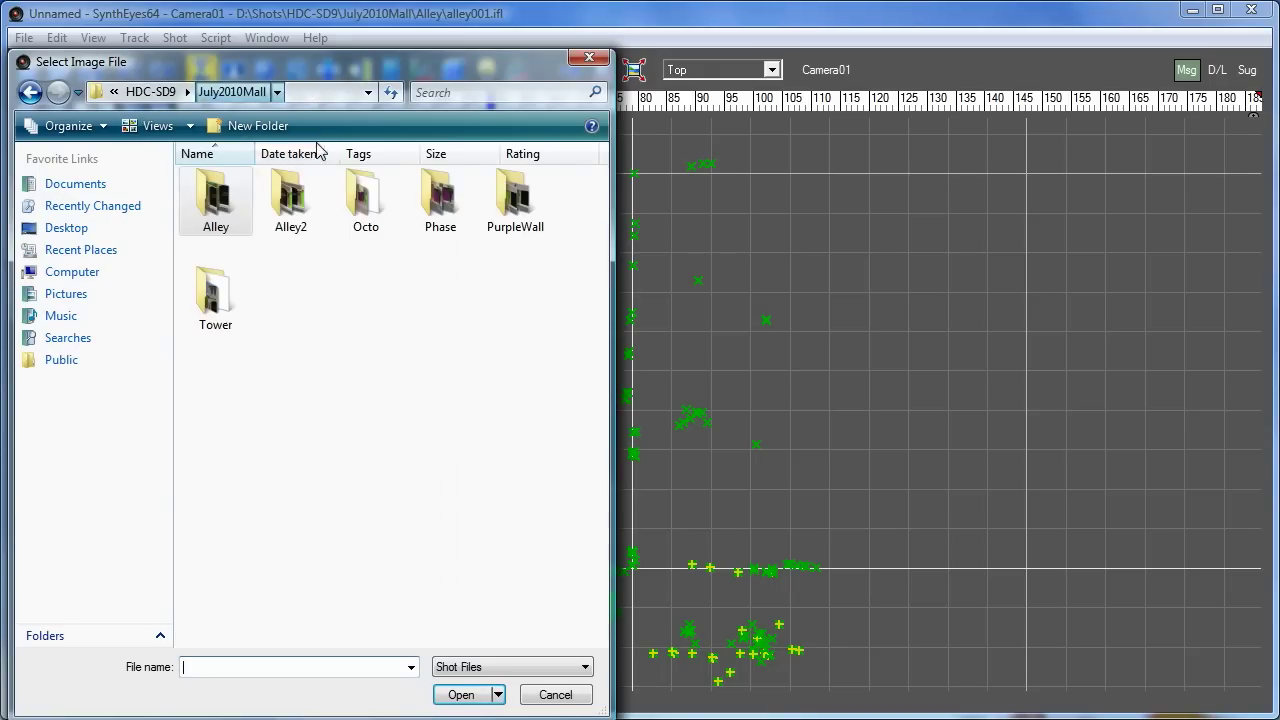
{"action": "double_click", "coordinate": [527, 207]}
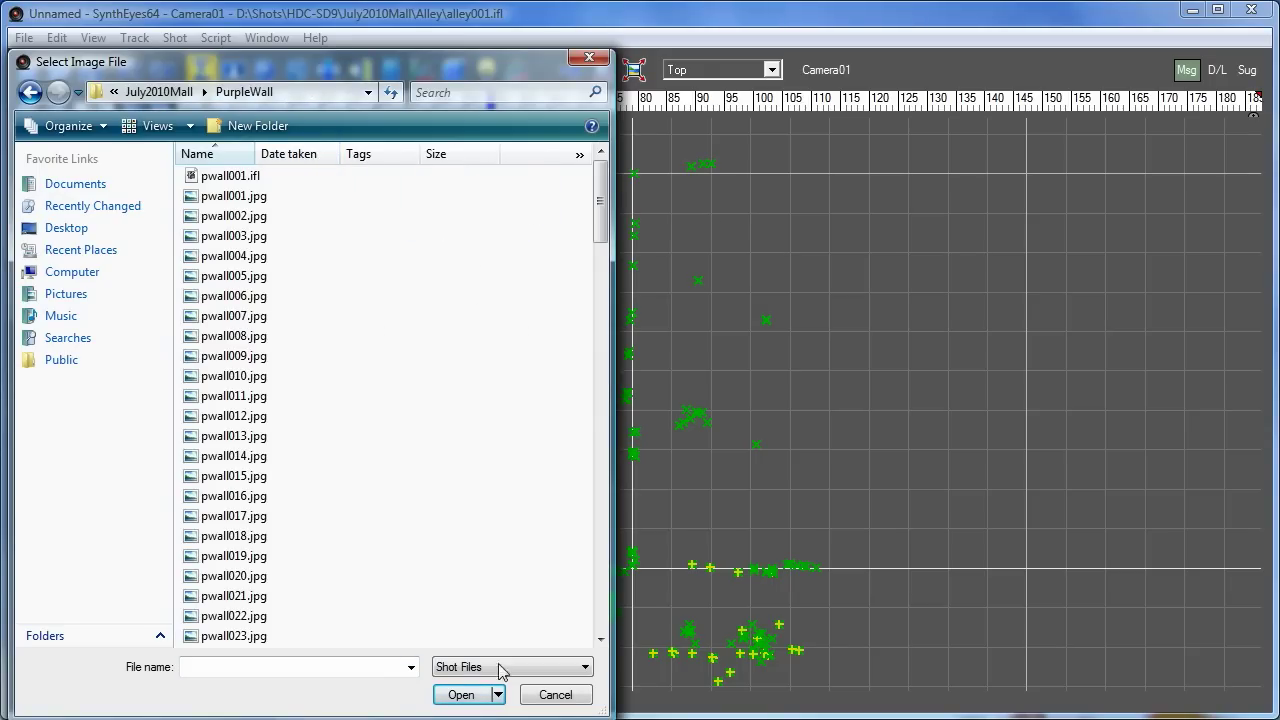
{"action": "double_click", "coordinate": [232, 177]}
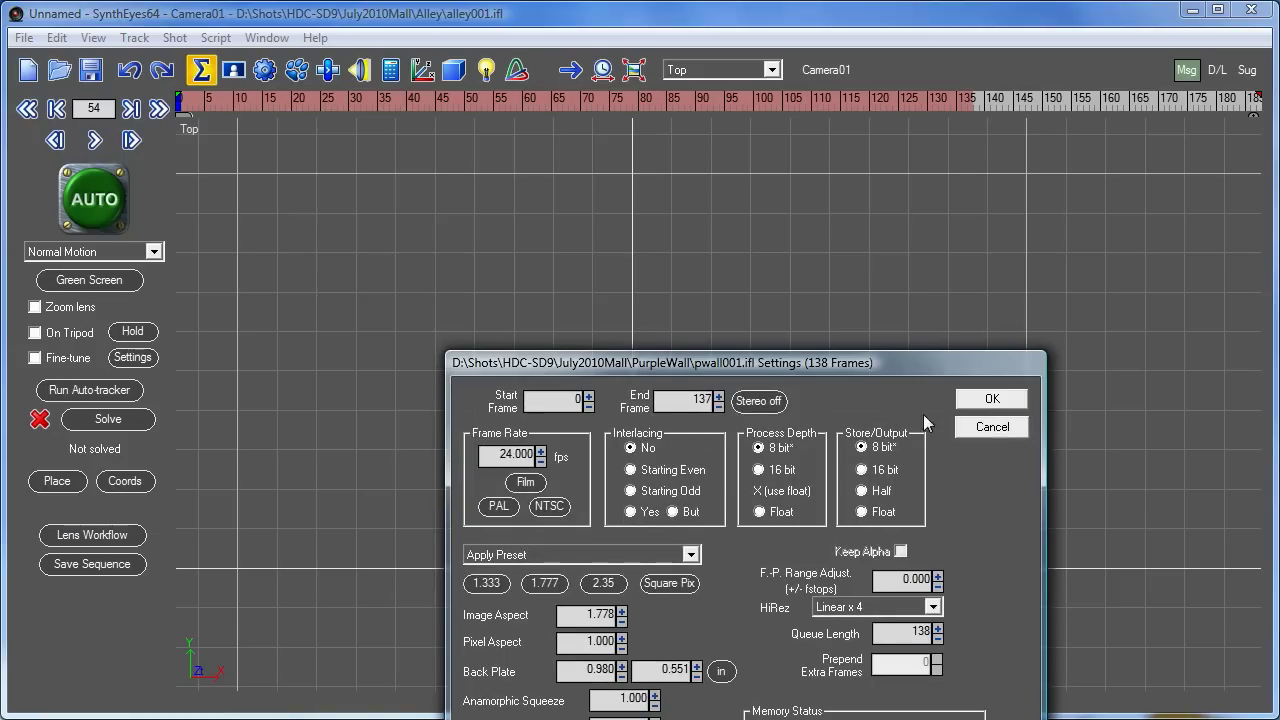
{"action": "left_click", "coordinate": [984, 400]}
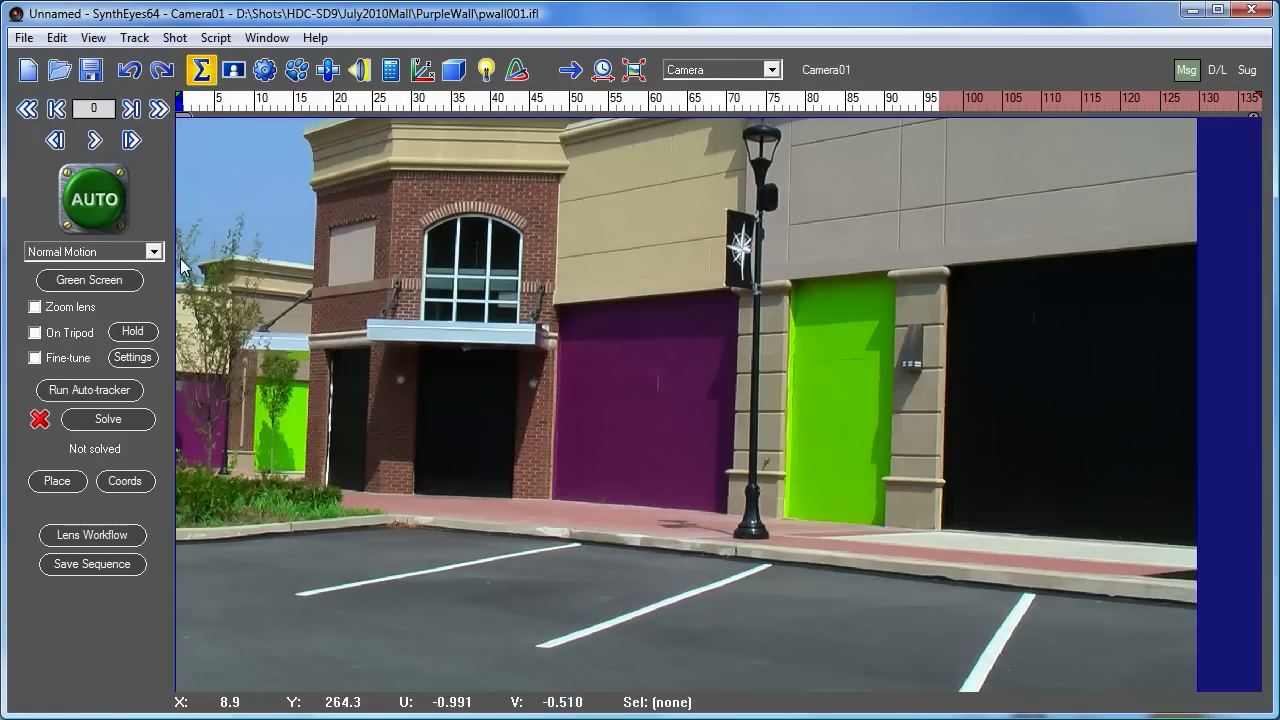
- Run the full automatic track and solve on the purple wall shot and review the footage at frame 121
{"action": "left_click", "coordinate": [103, 197]}
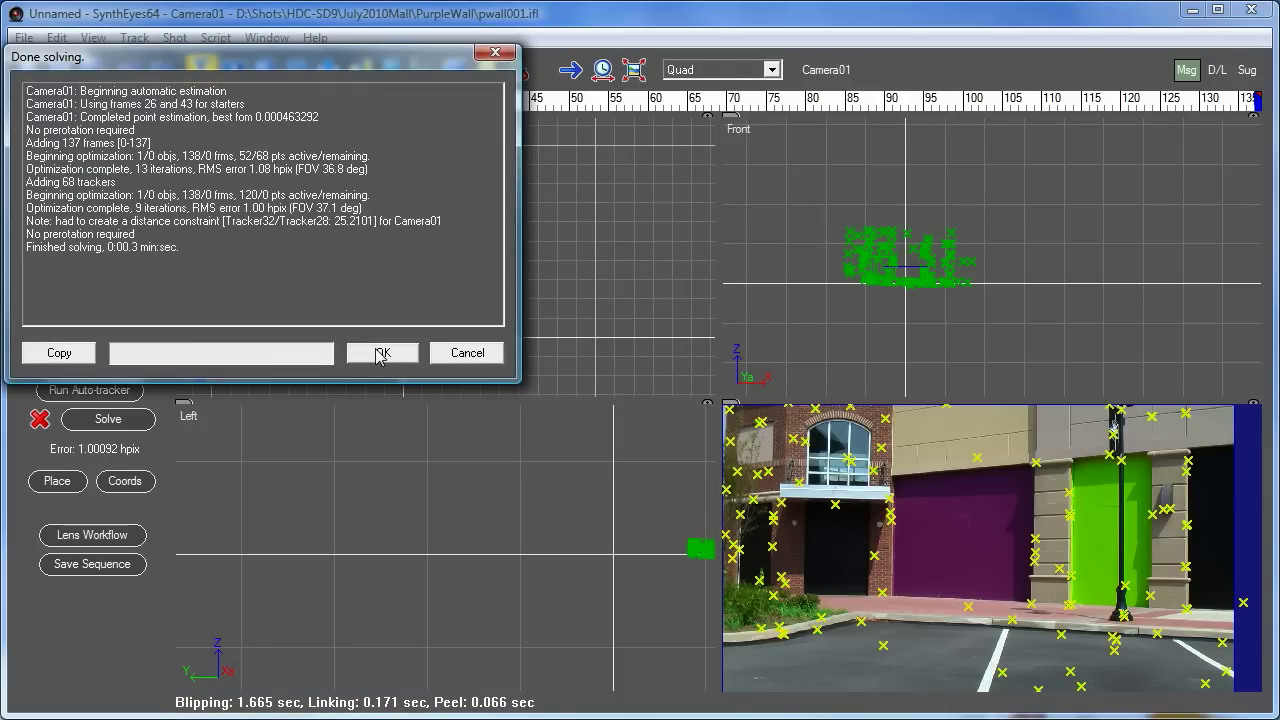
{"action": "left_click", "coordinate": [380, 354]}
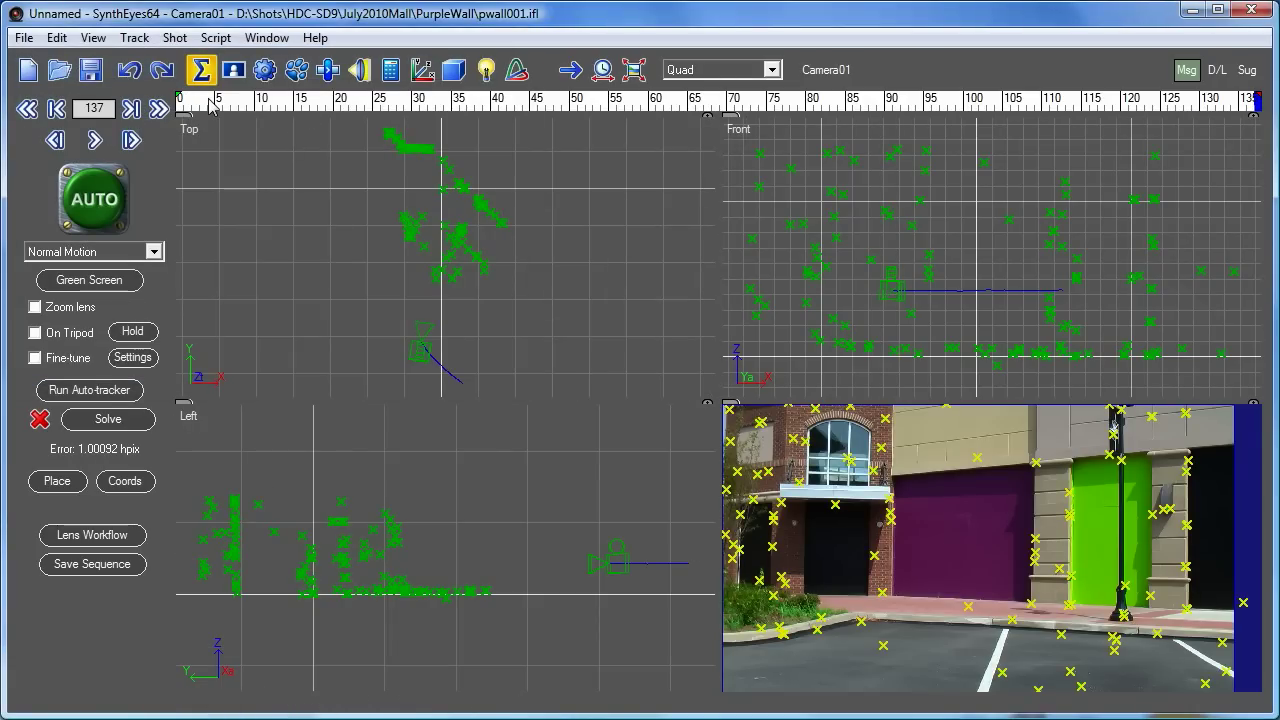
{"action": "left_click_drag", "start_coordinate": [210, 104], "coordinate": [950, 100]}
{"action": "left_click_drag", "start_coordinate": [984, 163], "coordinate": [1133, 163]}
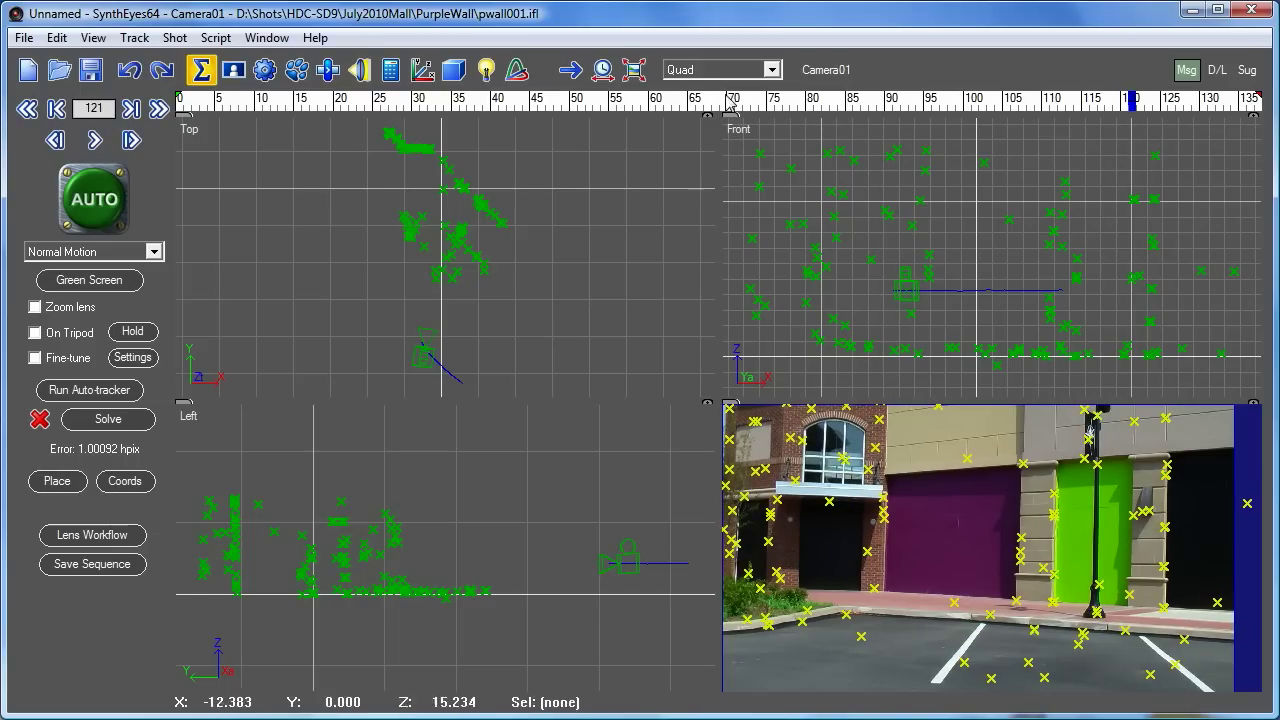
- In a full-size Camera view, constrain Tracker98 to a distance of 4.000 from target Tracker75 at the stone pillar's base
{"action": "left_click", "coordinate": [697, 72]}
{"action": "left_click", "coordinate": [696, 87]}
{"action": "scroll", "coordinate": [836, 533], "scroll_direction": "up", "scroll_amount": 3}
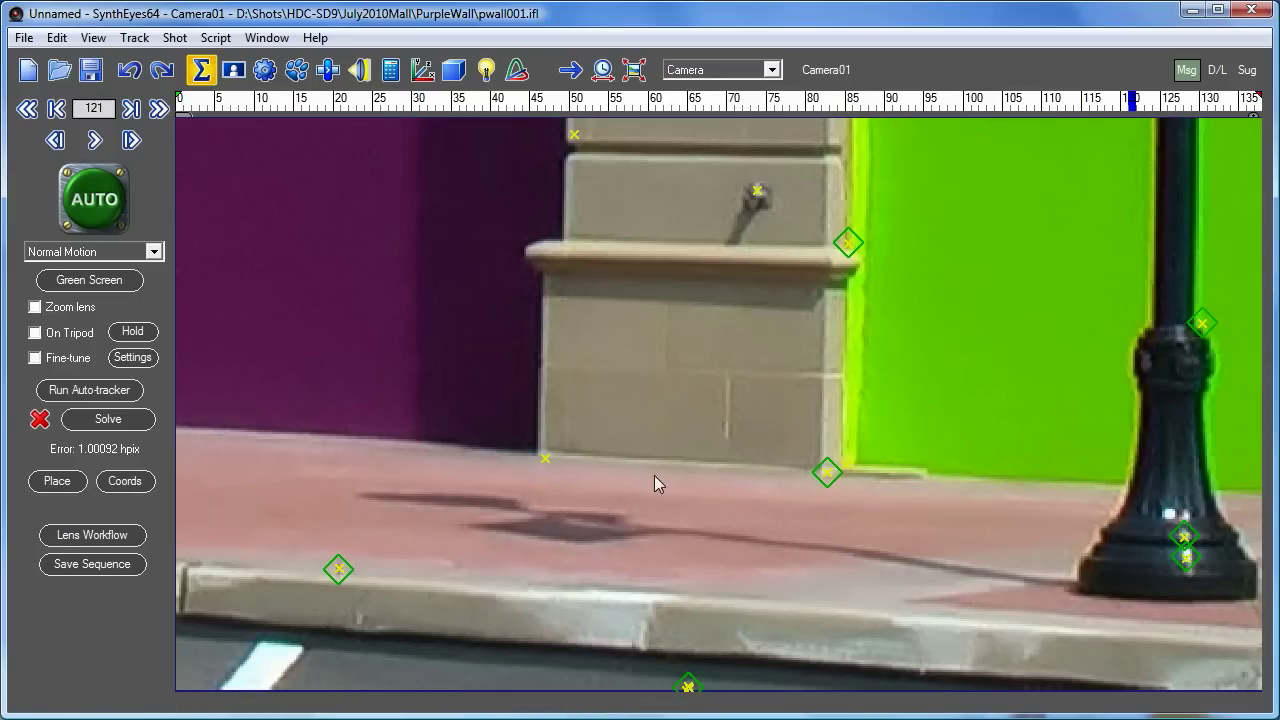
{"action": "left_click", "coordinate": [686, 70]}
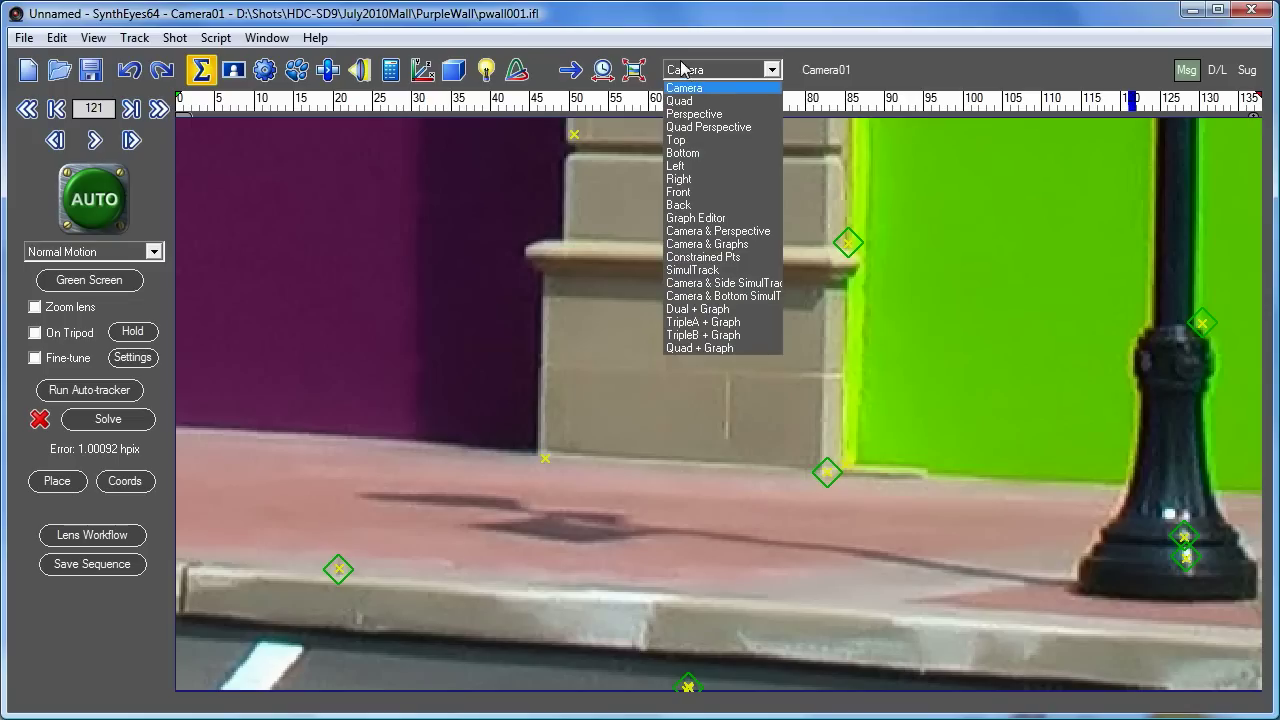
{"action": "left_click", "coordinate": [422, 70]}
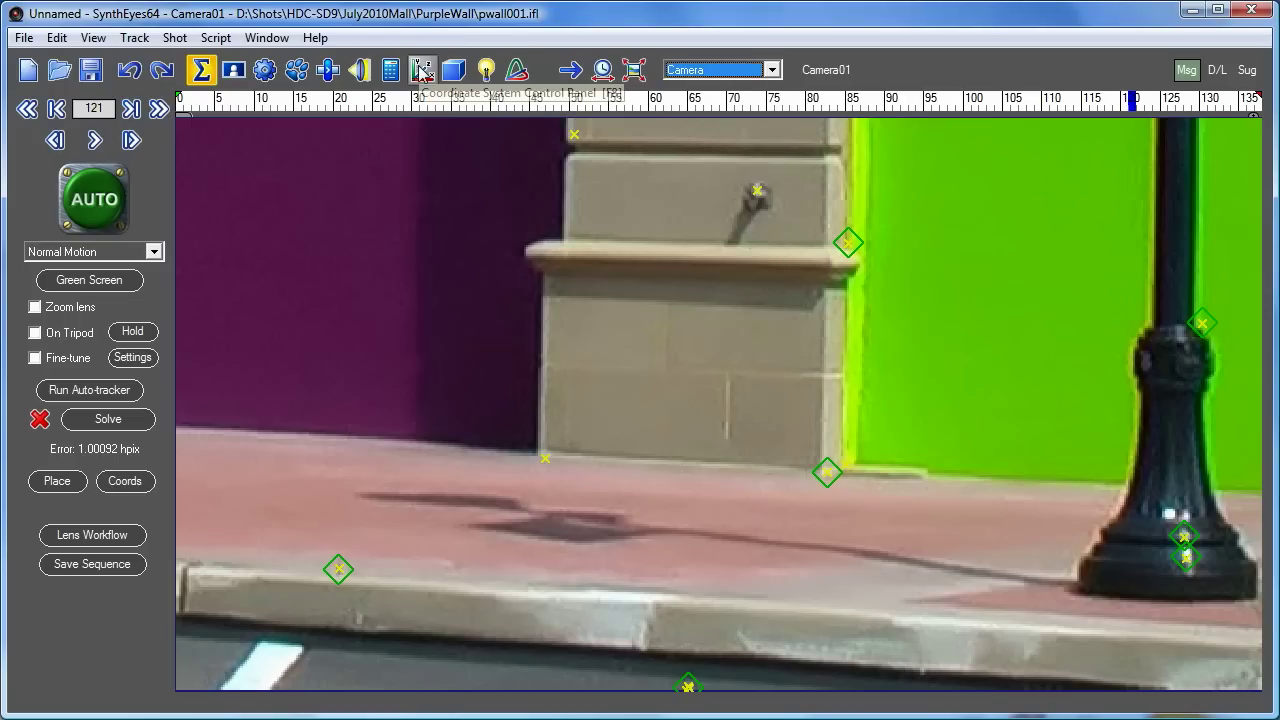
{"action": "left_click", "coordinate": [422, 70]}
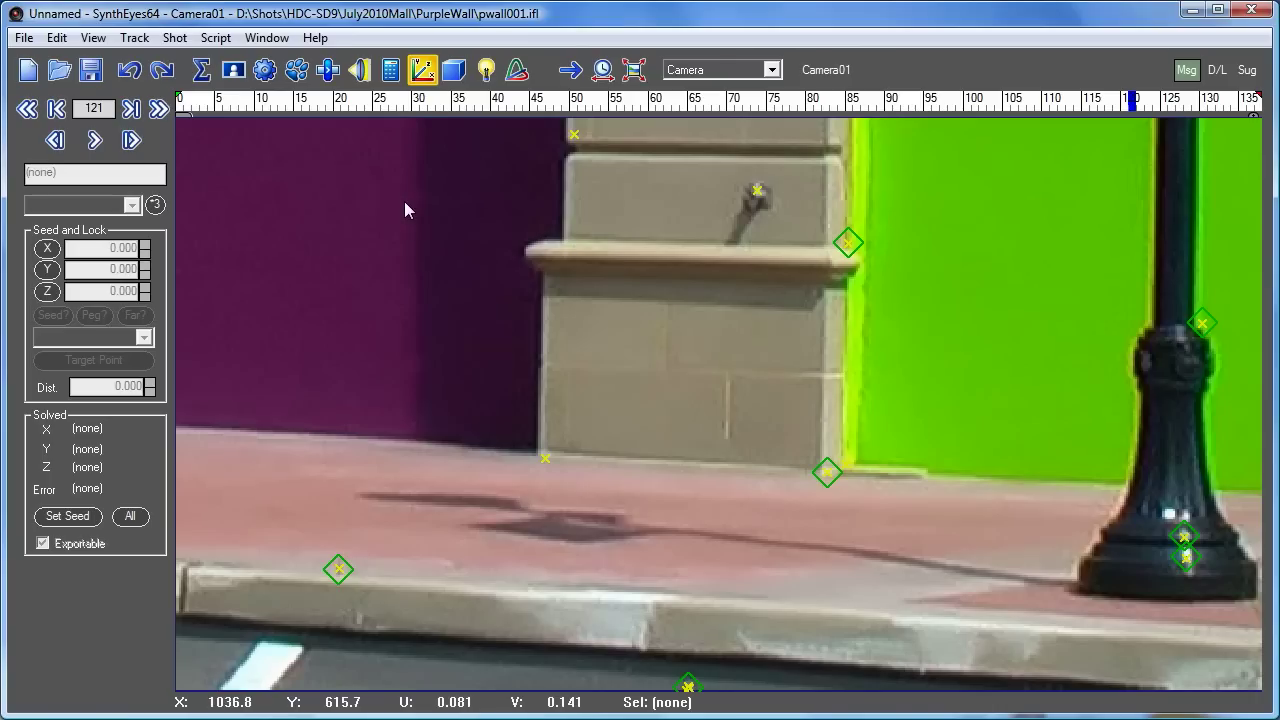
{"action": "left_click", "coordinate": [541, 458]}
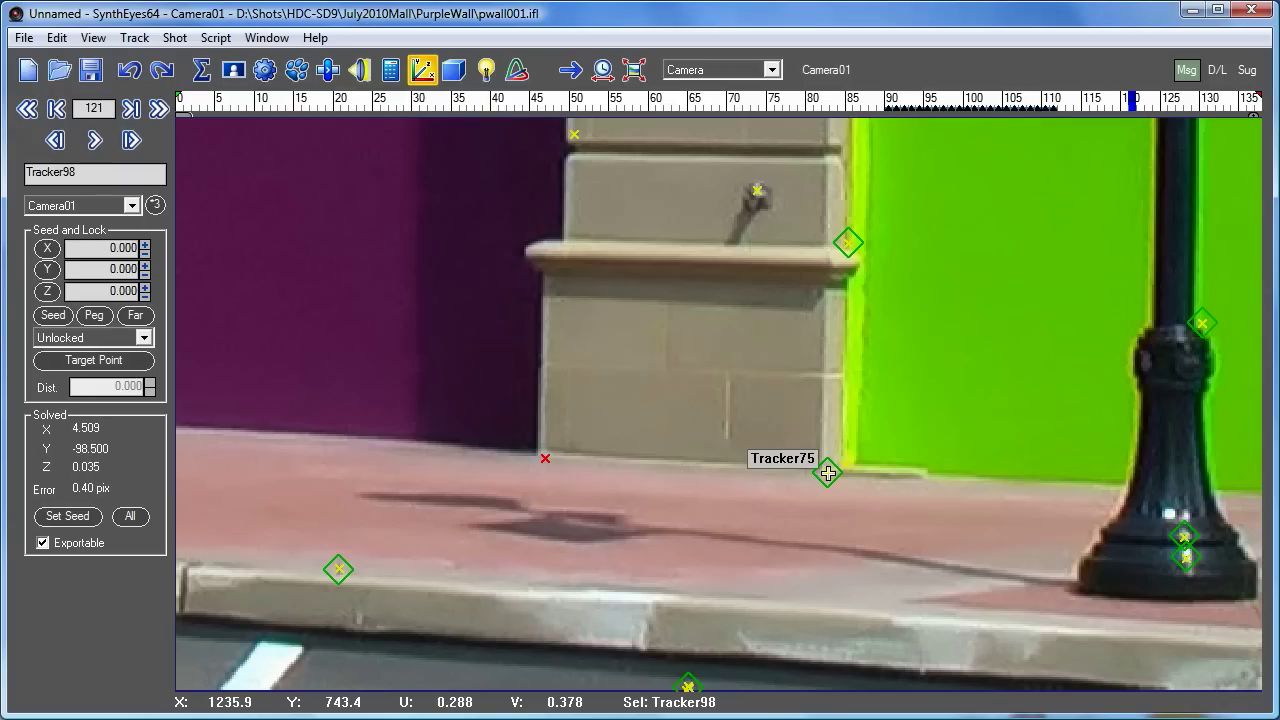
{"action": "left_click", "coordinate": [828, 473]}
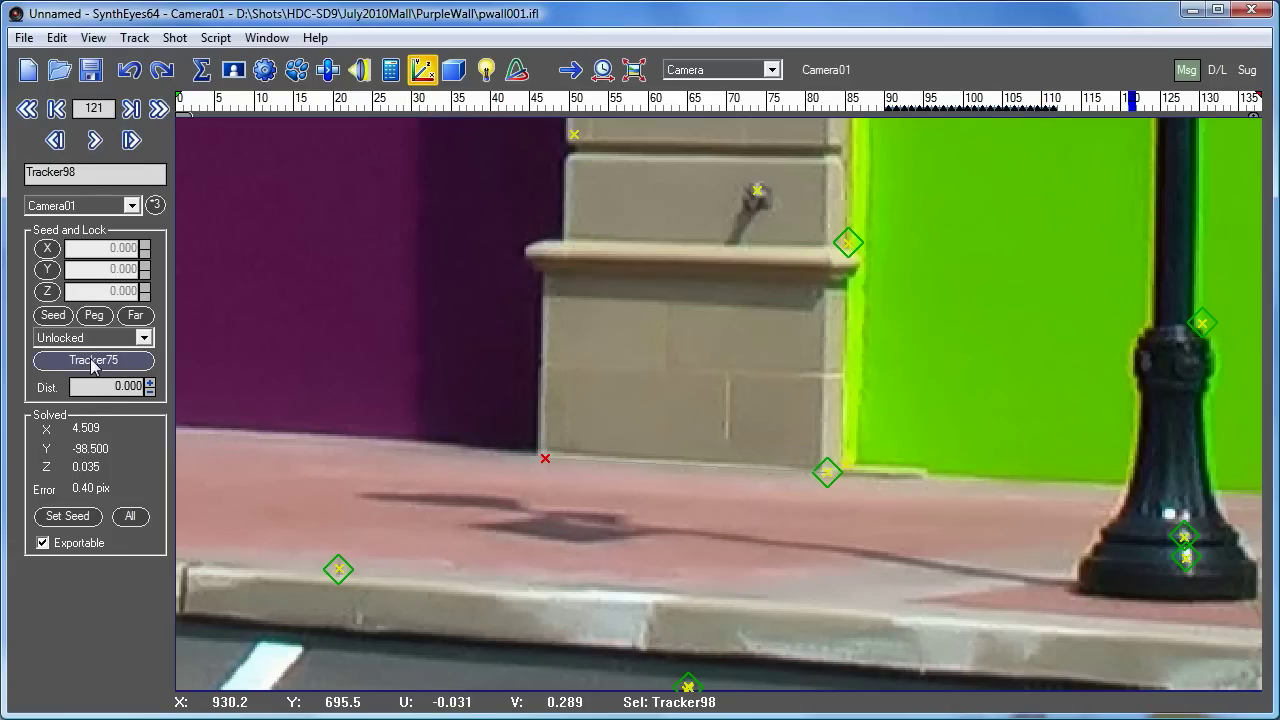
{"action": "left_click_drag", "start_coordinate": [149, 383], "coordinate": [149, 372]}
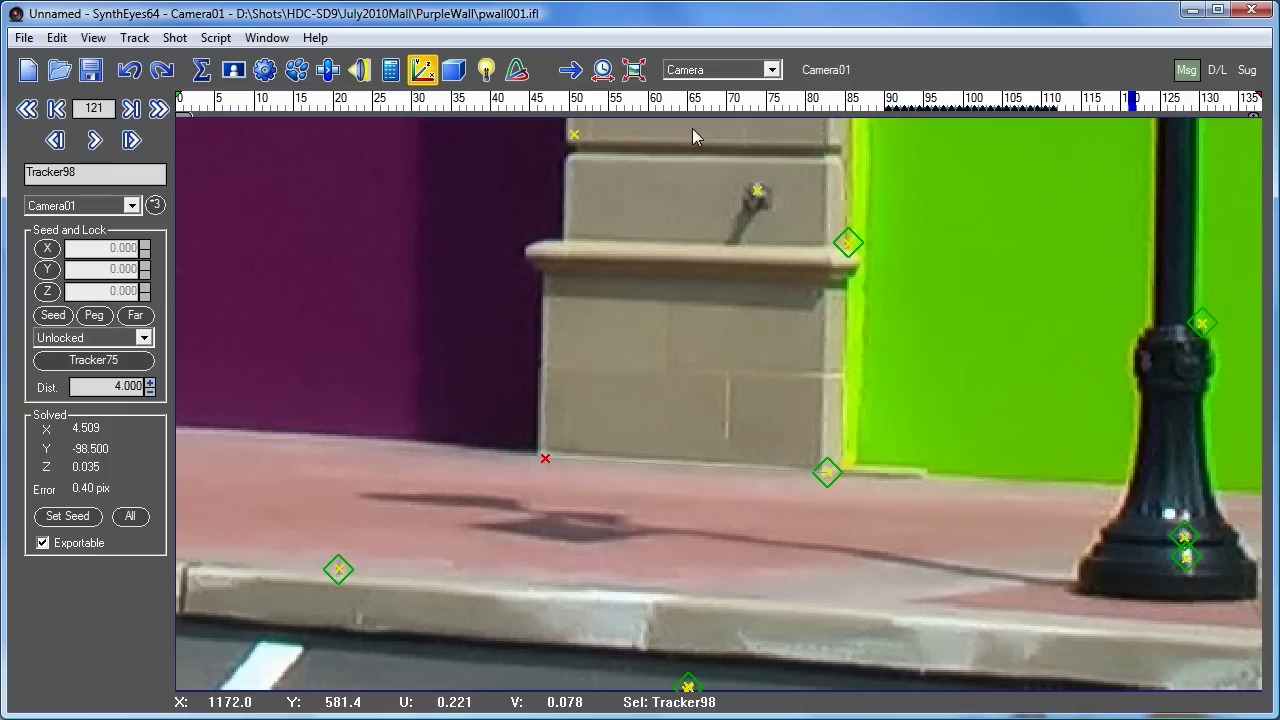
- Show the whole frame and run the automatic placement with the distance constraint in effect
{"action": "left_click", "coordinate": [630, 69]}
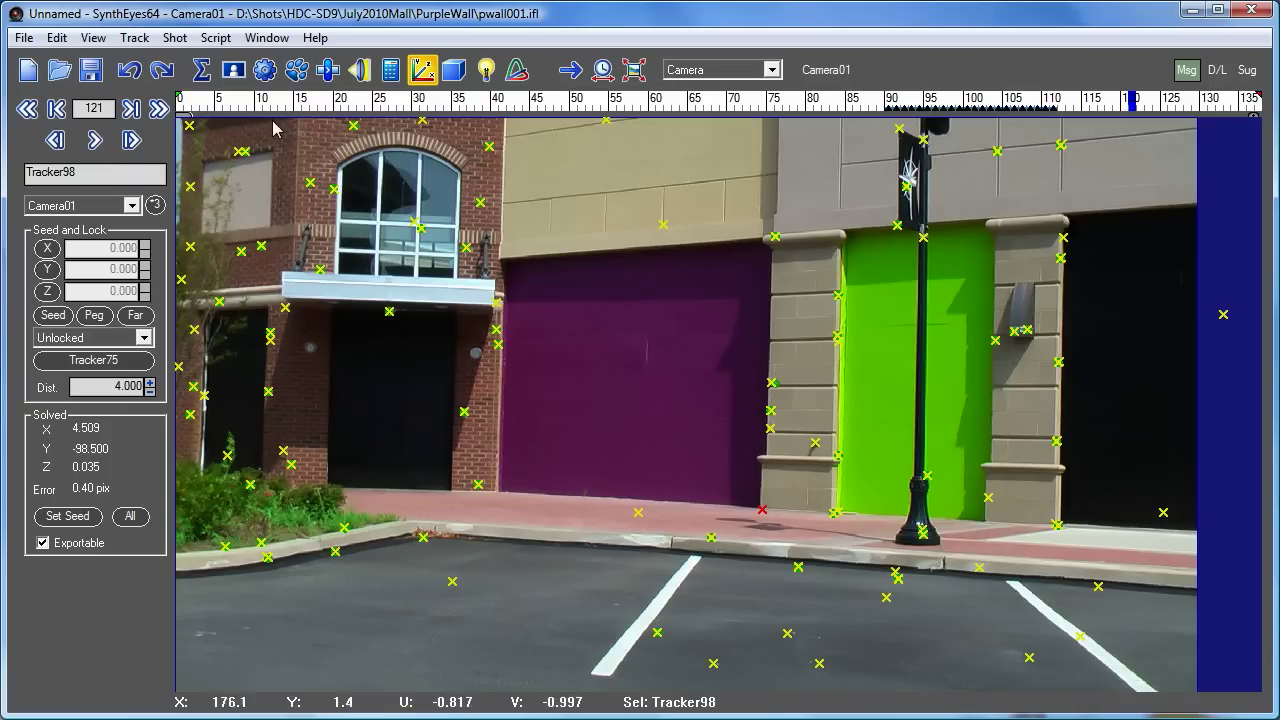
{"action": "left_click", "coordinate": [201, 69]}
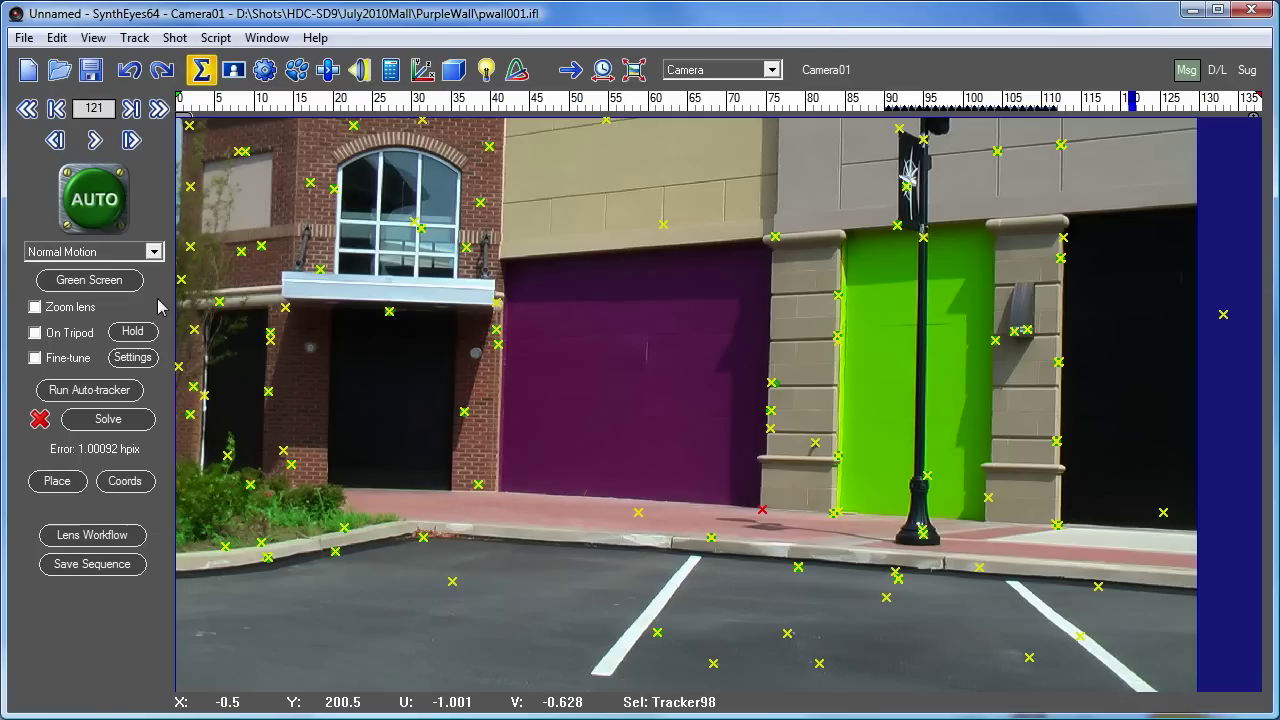
{"action": "left_click", "coordinate": [47, 486]}
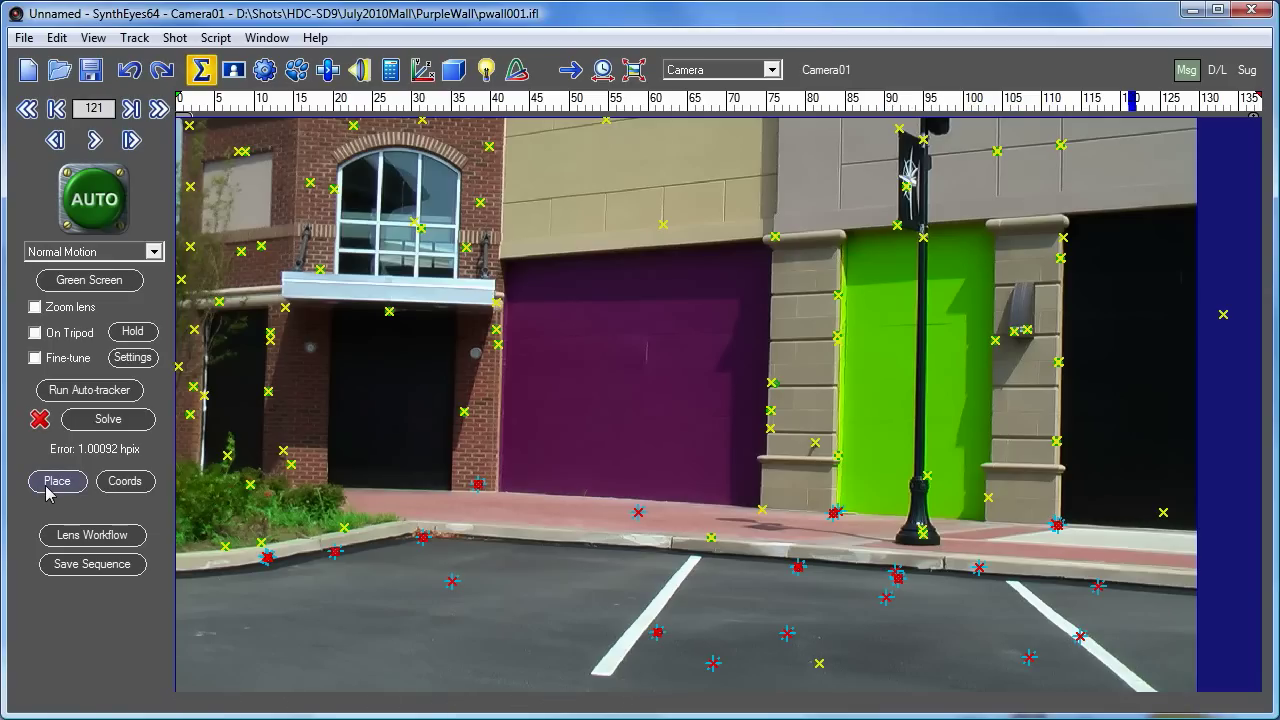
- Examine how the ground and wall trackers line up with the axes in the Quad layout's Top and Left views
{"action": "left_click", "coordinate": [686, 70]}
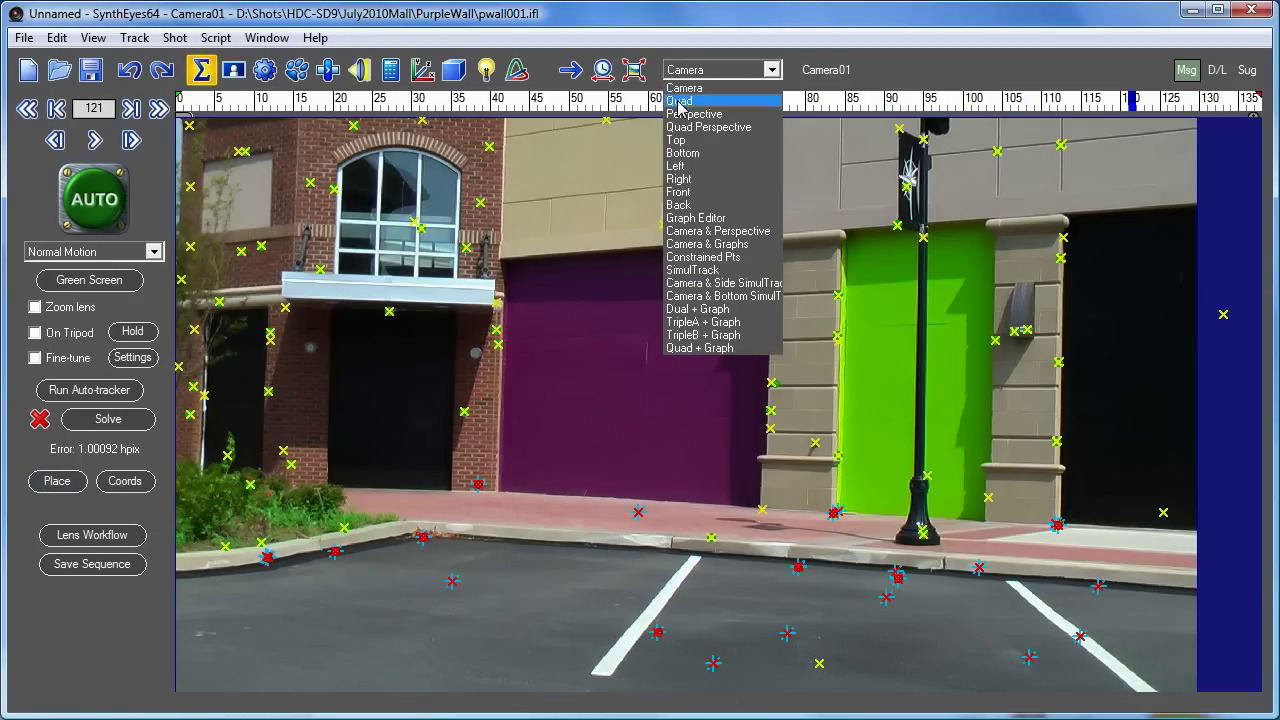
{"action": "left_click", "coordinate": [680, 103]}
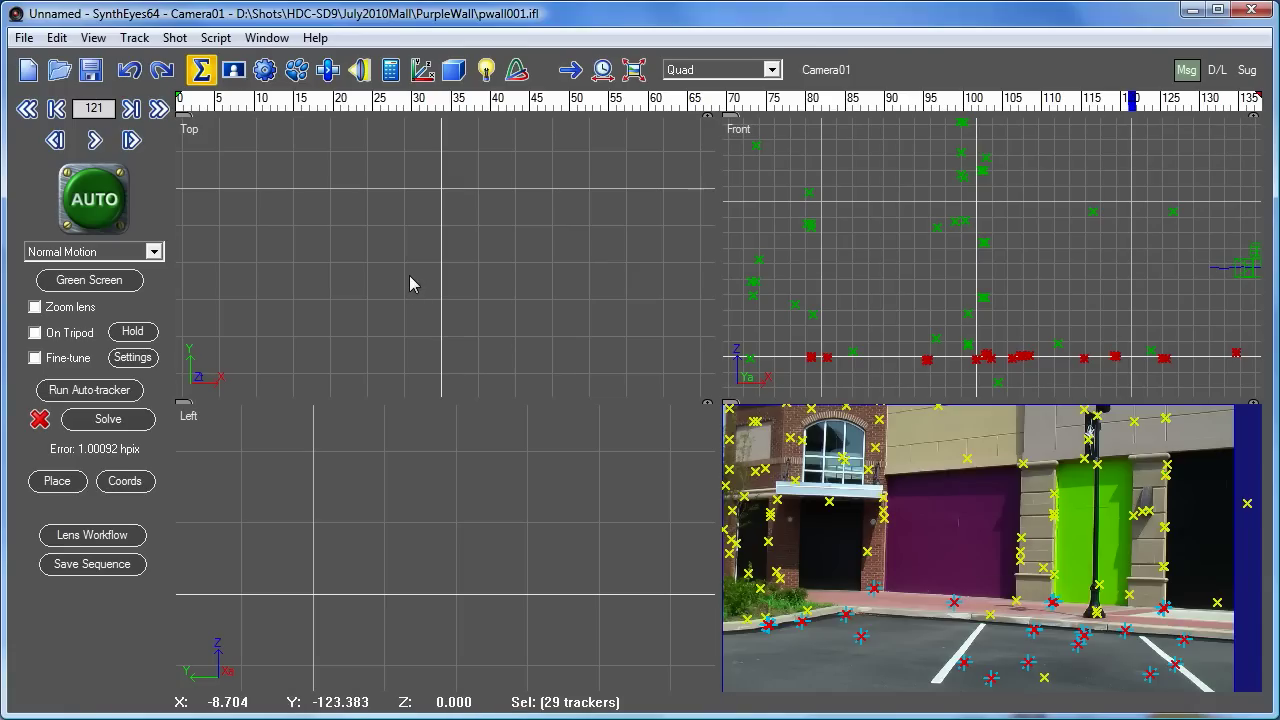
{"action": "scroll", "coordinate": [409, 275], "scroll_direction": "down", "scroll_amount": 5}
{"action": "scroll", "coordinate": [409, 272], "scroll_direction": "up", "scroll_amount": 3}
{"action": "mouse_move", "coordinate": [409, 272]}
{"action": "middle_mouse_down"}
{"action": "mouse_move", "coordinate": [397, 206]}
{"action": "mouse_move", "coordinate": [394, 289]}
{"action": "middle_mouse_up"}
{"action": "scroll", "coordinate": [400, 240], "scroll_direction": "up", "scroll_amount": 2}
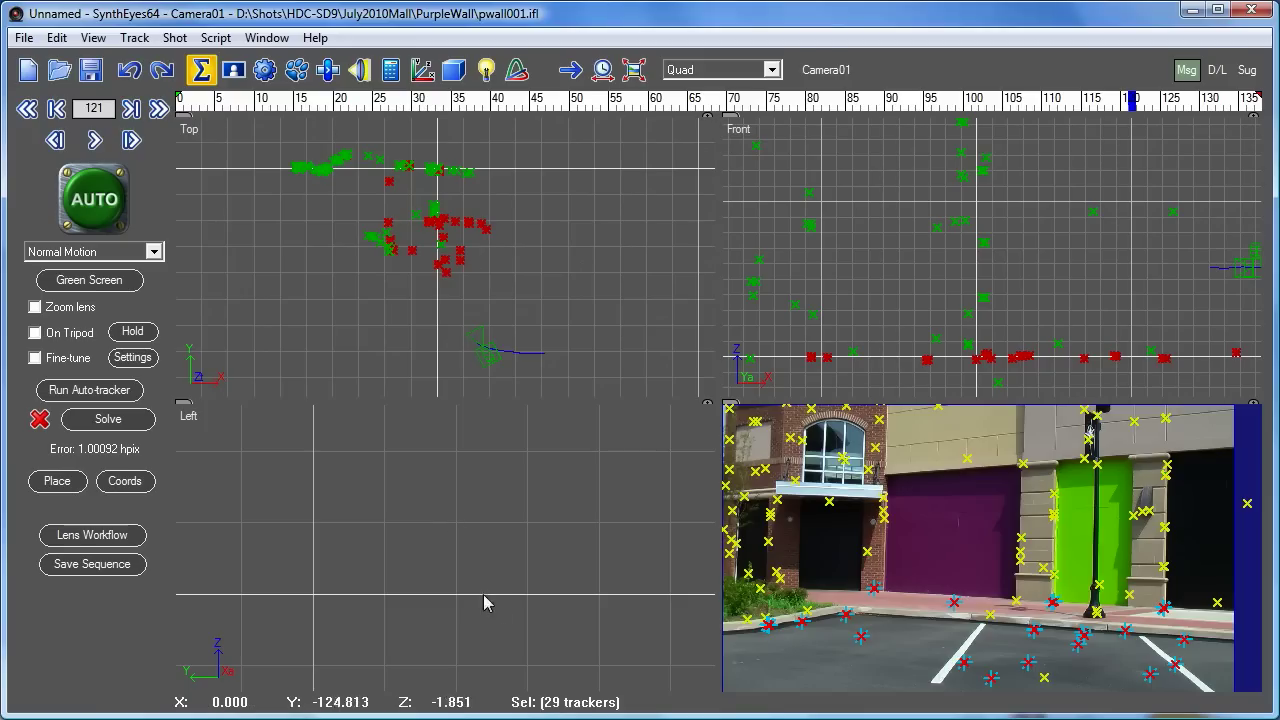
{"action": "scroll", "coordinate": [452, 515], "scroll_direction": "down", "scroll_amount": 3}
{"action": "scroll", "coordinate": [355, 505], "scroll_direction": "up", "scroll_amount": 3}
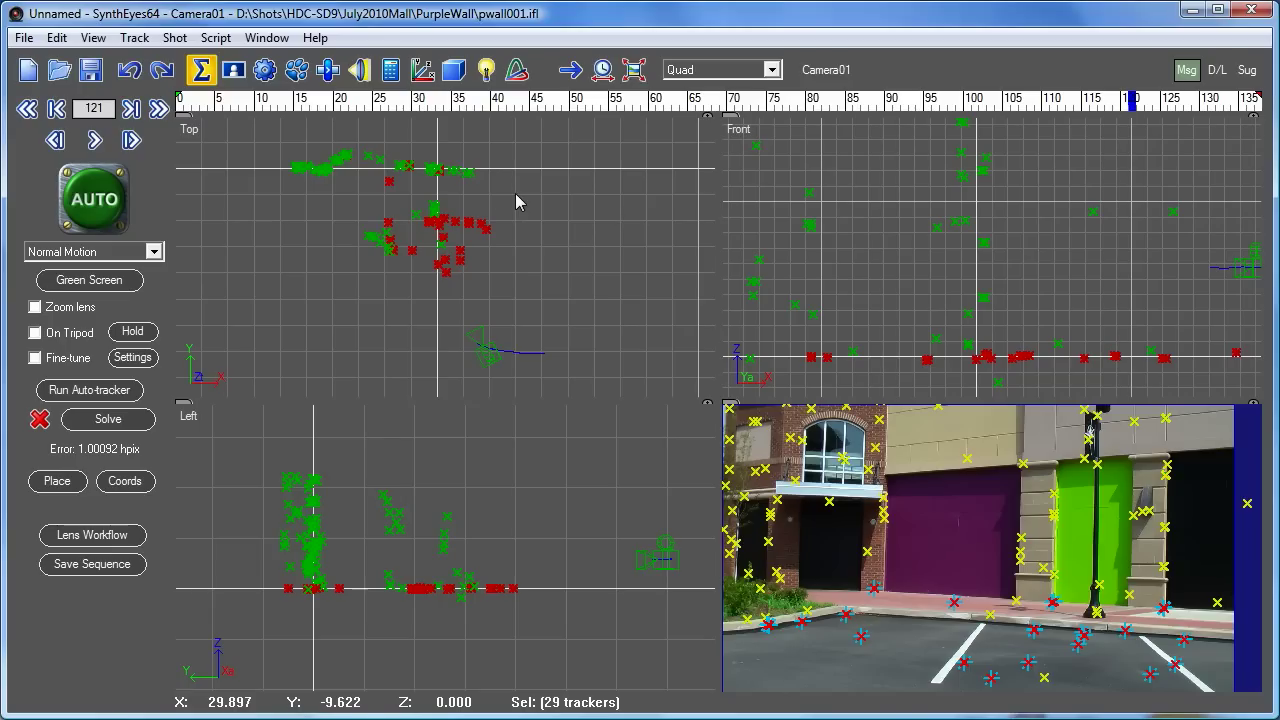
- Place the scene from the trackers selected along the wall in the Top view, and run the placement again
{"action": "mouse_move", "coordinate": [360, 173]}
{"action": "left_mouse_down"}
{"action": "mouse_move", "coordinate": [466, 185]}
{"action": "mouse_move", "coordinate": [420, 140]}
{"action": "mouse_move", "coordinate": [340, 158]}
{"action": "mouse_move", "coordinate": [358, 170]}
{"action": "mouse_move", "coordinate": [362, 150]}
{"action": "mouse_move", "coordinate": [358, 160]}
{"action": "left_mouse_up"}
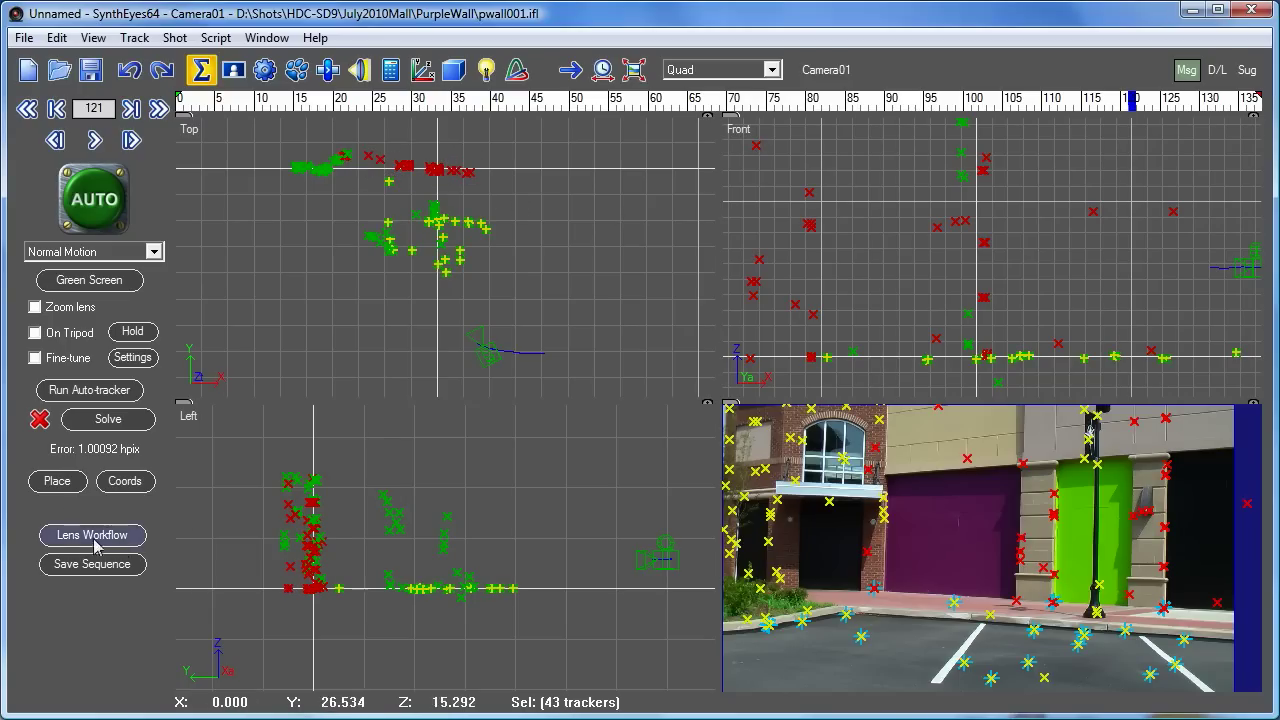
{"action": "left_click", "coordinate": [56, 481]}
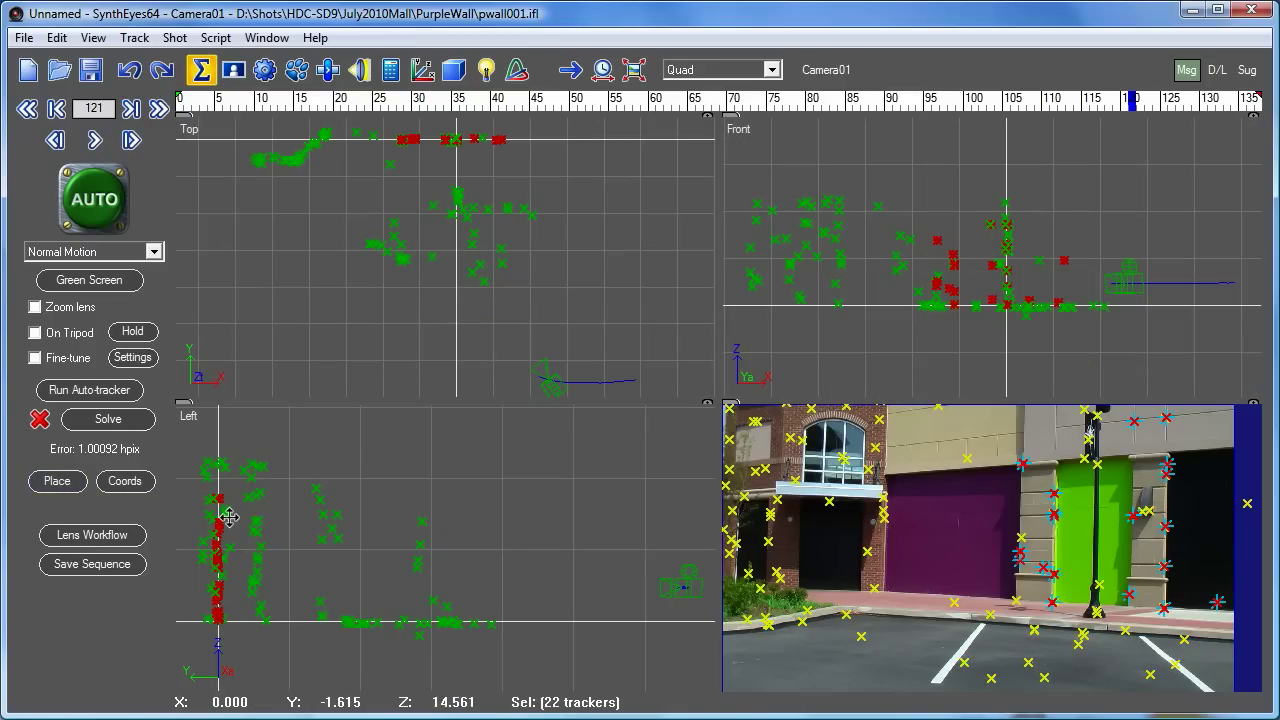
{"action": "scroll", "coordinate": [333, 565], "scroll_direction": "down", "scroll_amount": 2}
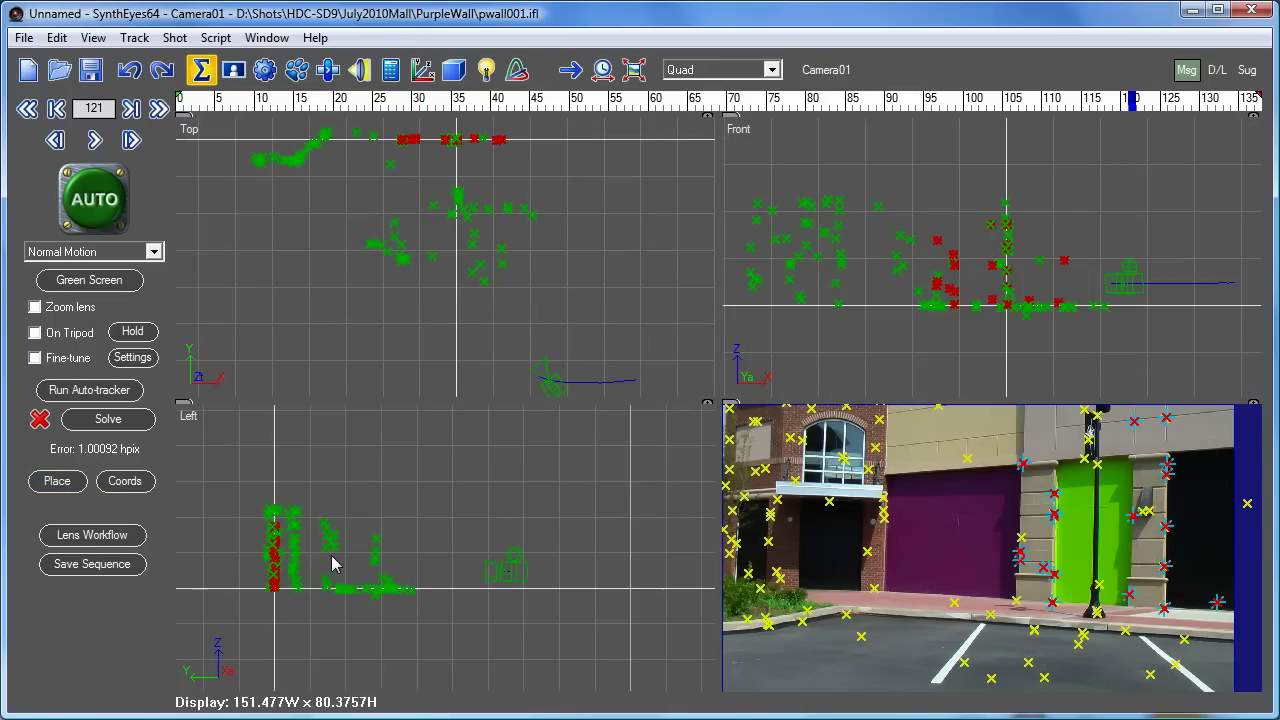
{"action": "scroll", "coordinate": [280, 543], "scroll_direction": "down", "scroll_amount": 1}
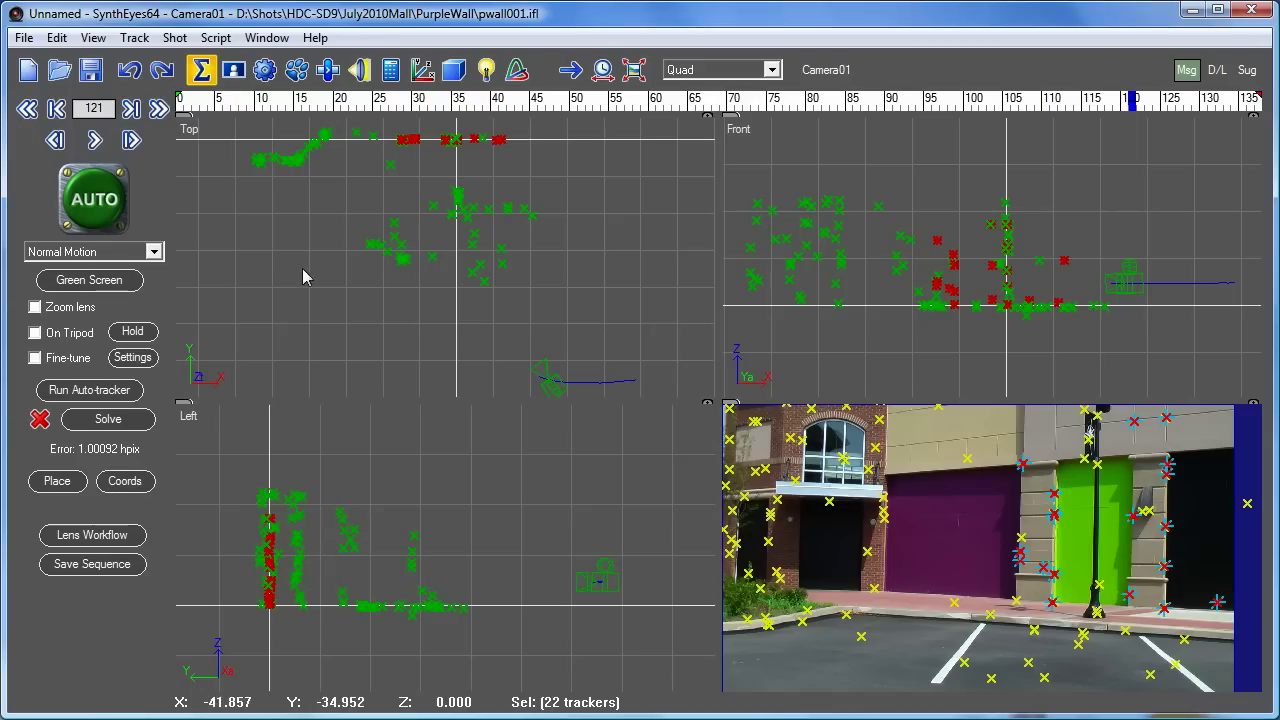
{"action": "left_click", "coordinate": [57, 481]}
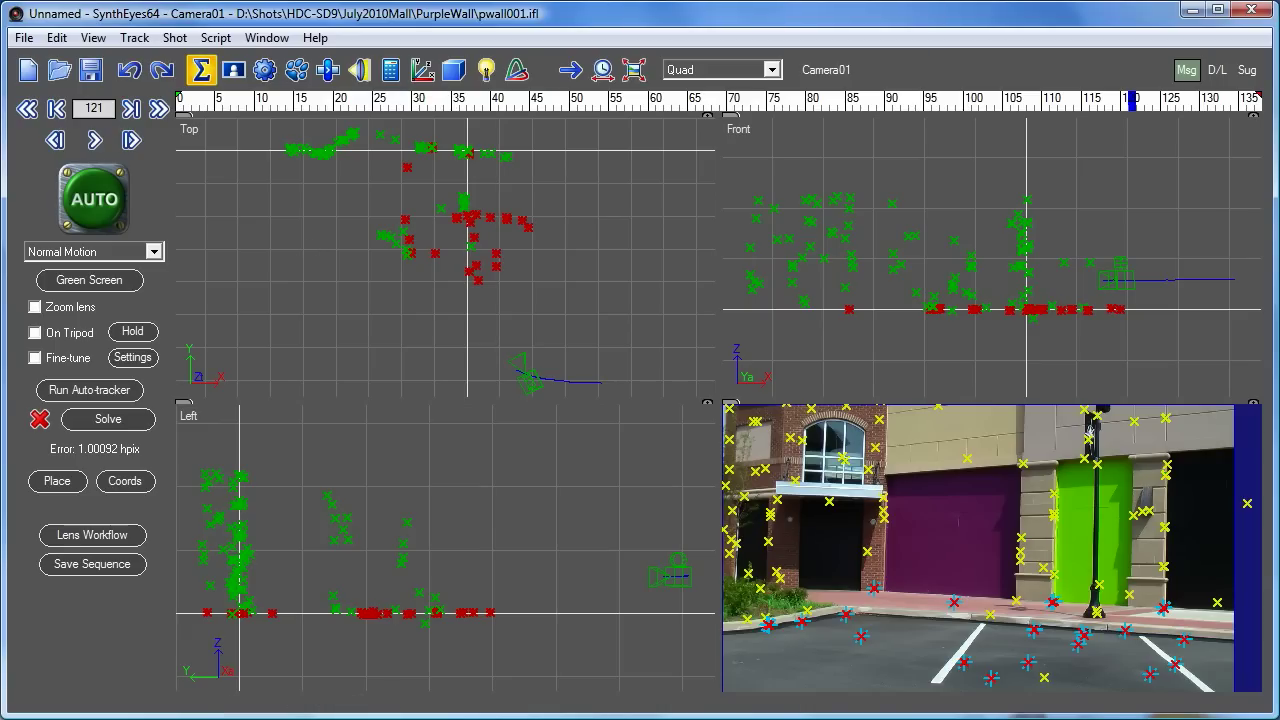
- With Whole mode on and Camera01 selected, rotate the scene about the origin in Top view to align the wall with the X axis
{"action": "left_click", "coordinate": [453, 69]}
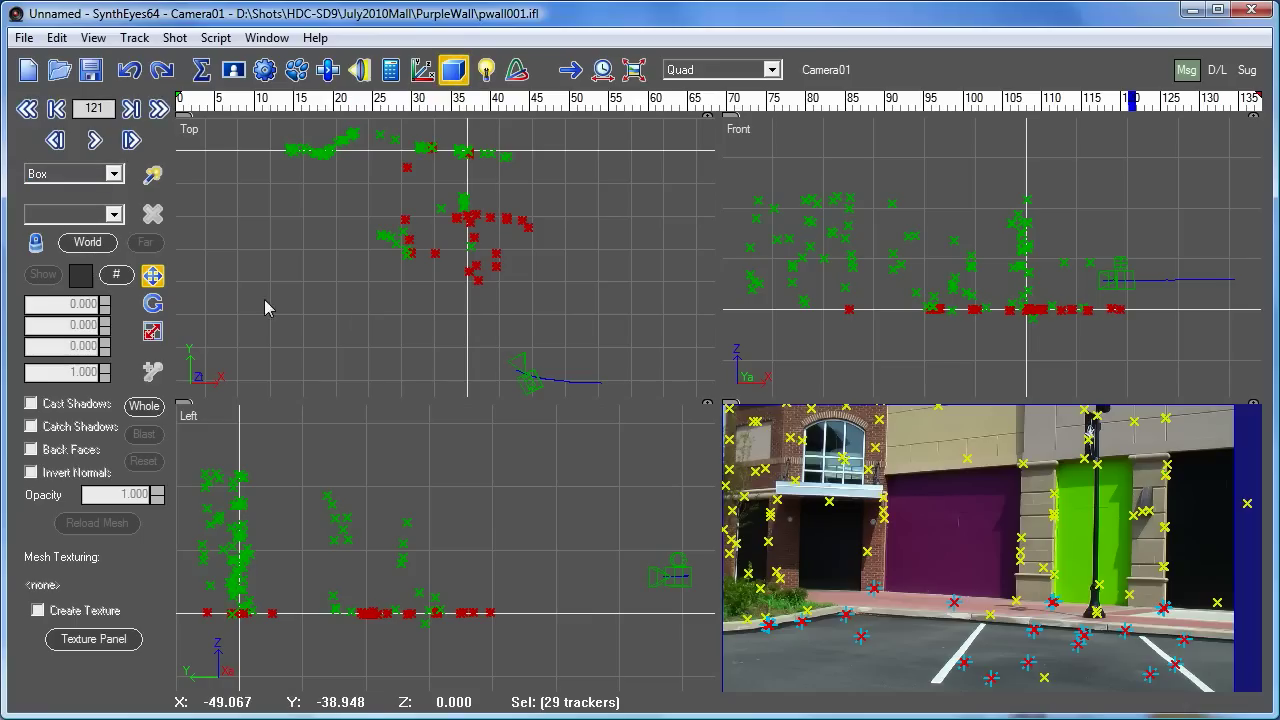
{"action": "left_click", "coordinate": [144, 407]}
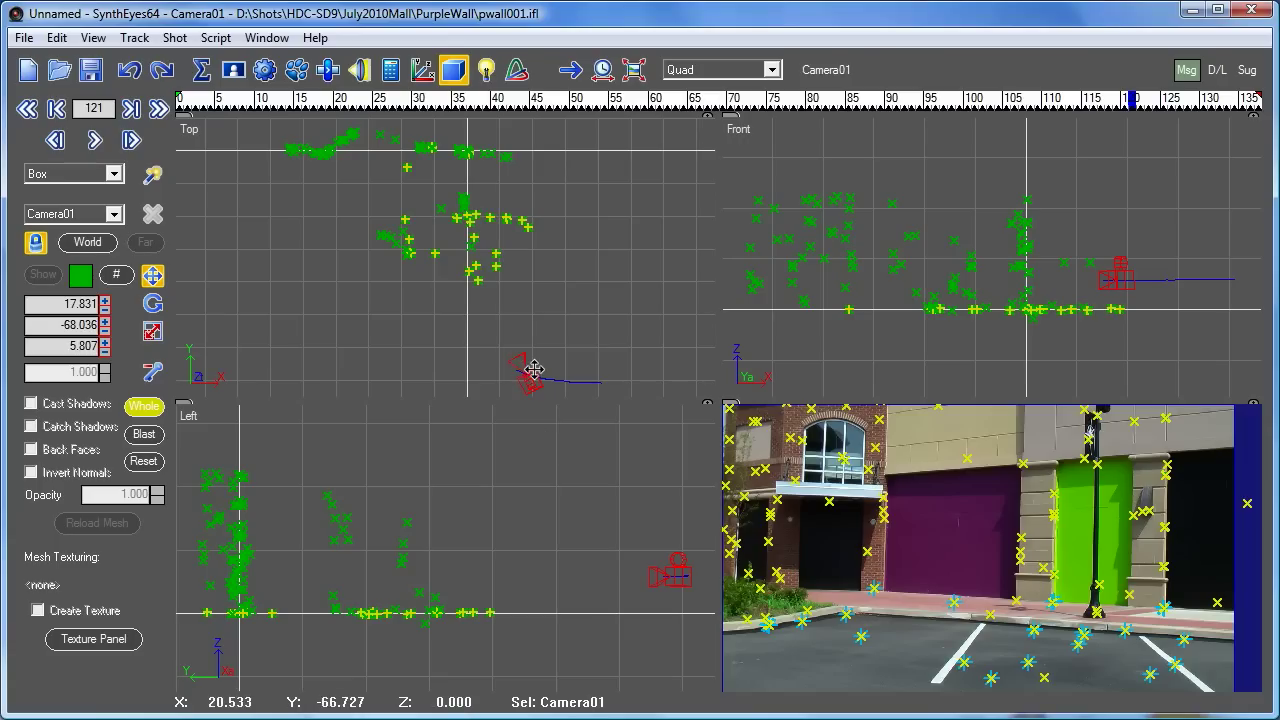
{"action": "right_click", "coordinate": [378, 206]}
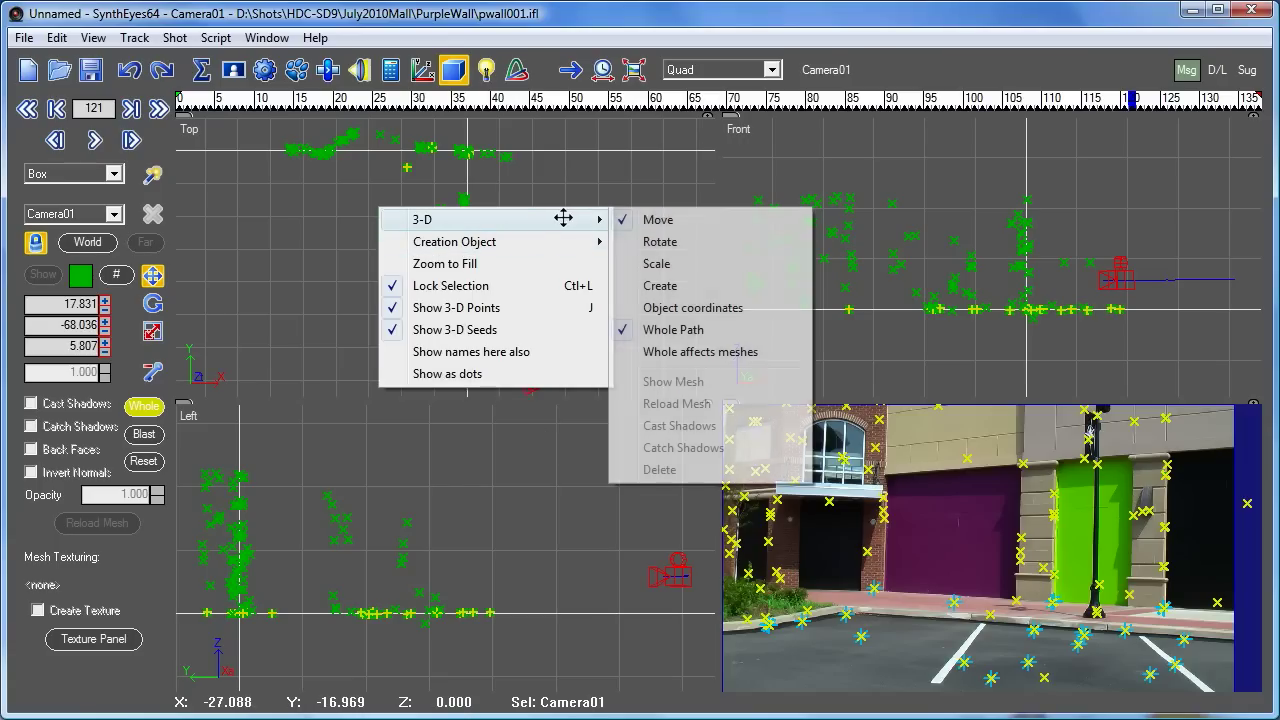
{"action": "left_click", "coordinate": [658, 241]}
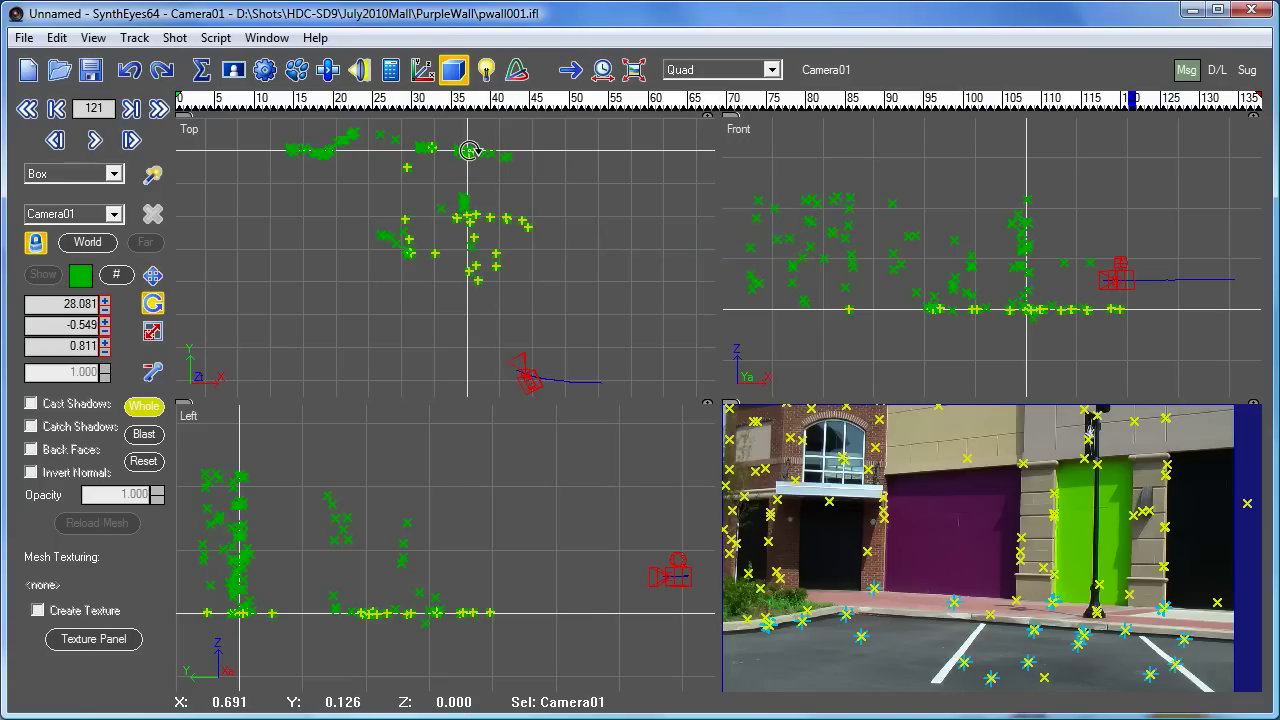
{"action": "left_click_drag", "start_coordinate": [469, 151], "coordinate": [468, 120]}
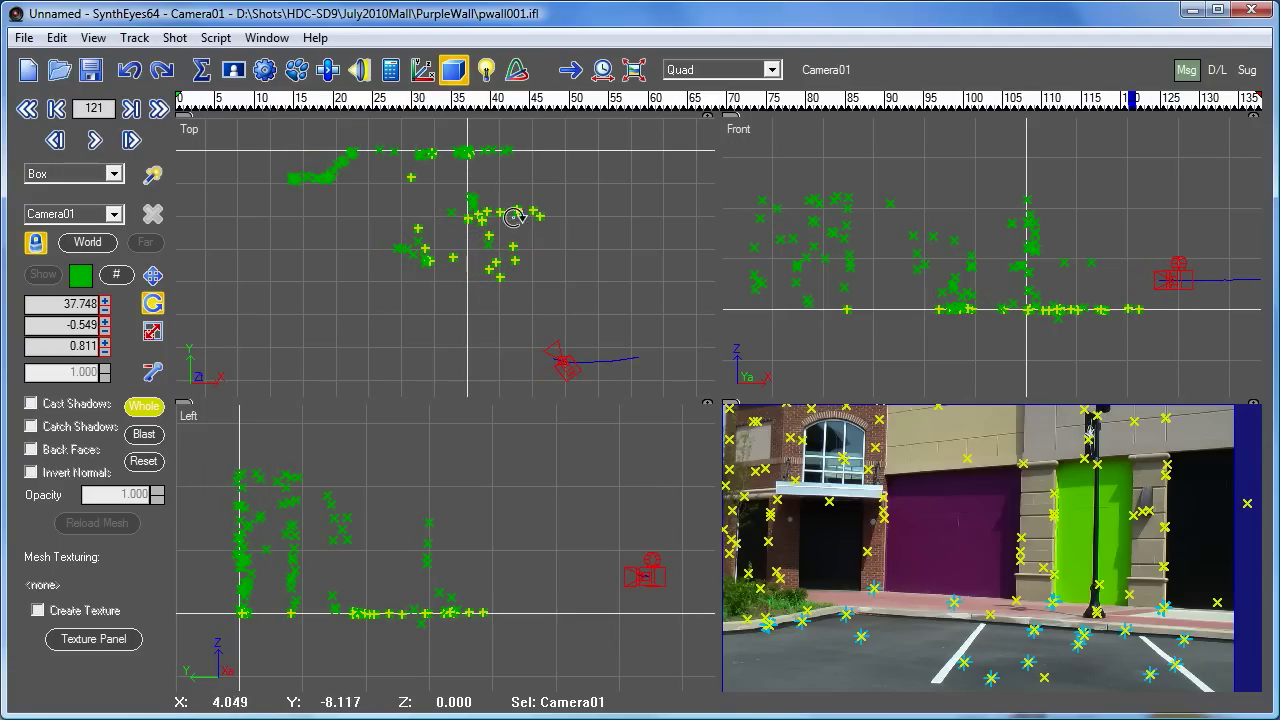
- Move the whole scene along X in the Top view so the wall's corner sits at the origin, with Camera01 at X 63.845
{"action": "right_click", "coordinate": [380, 162]}
{"action": "mouse_move", "coordinate": [525, 175]}
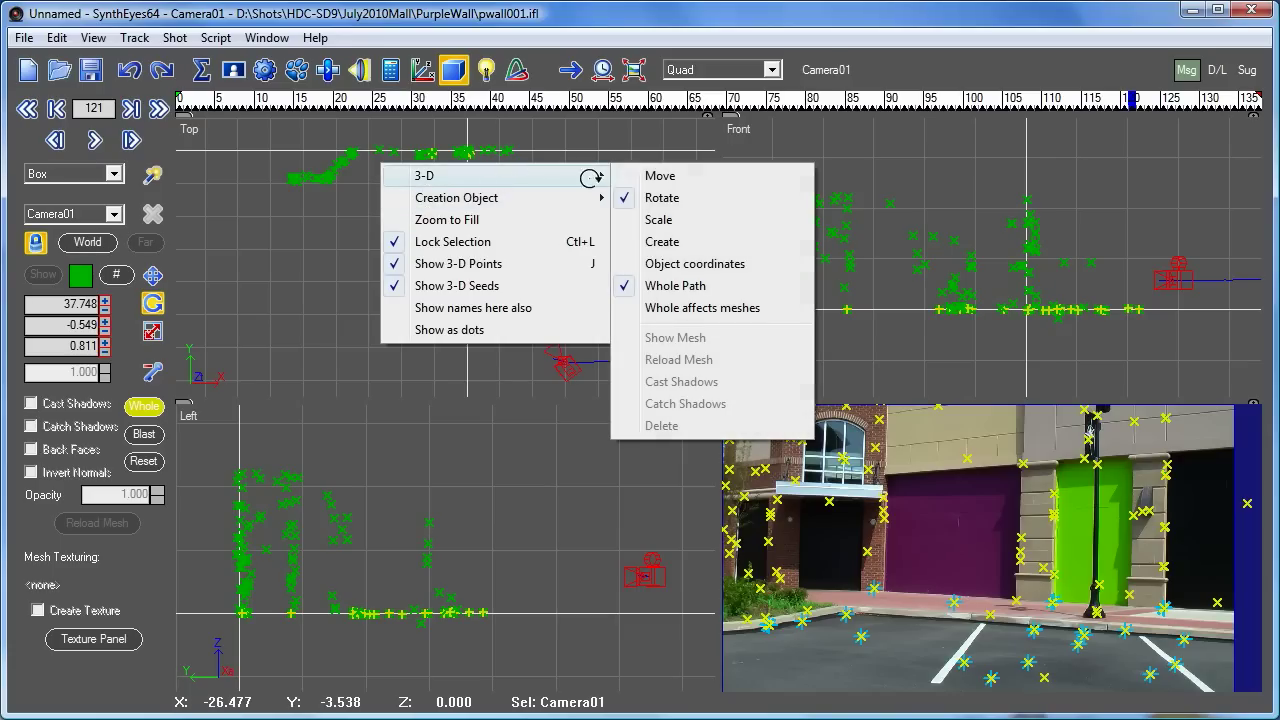
{"action": "left_click", "coordinate": [655, 176]}
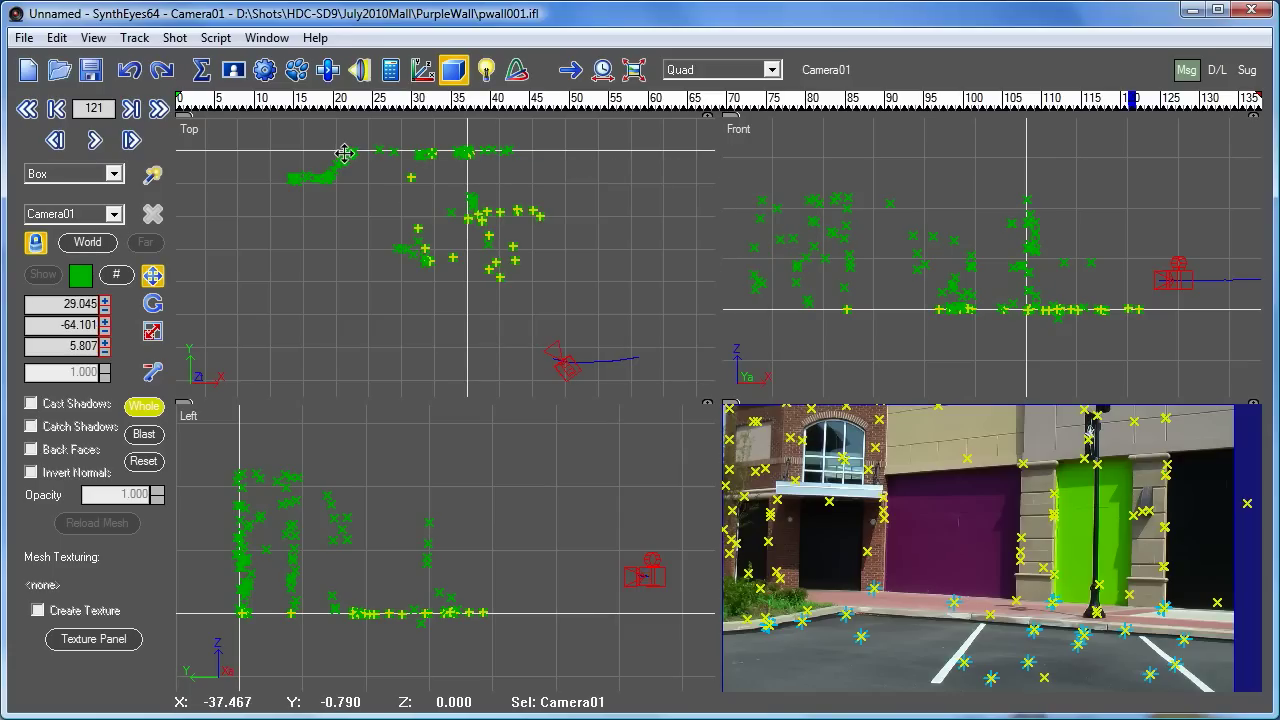
{"action": "left_click_drag", "start_coordinate": [351, 151], "coordinate": [466, 151]}
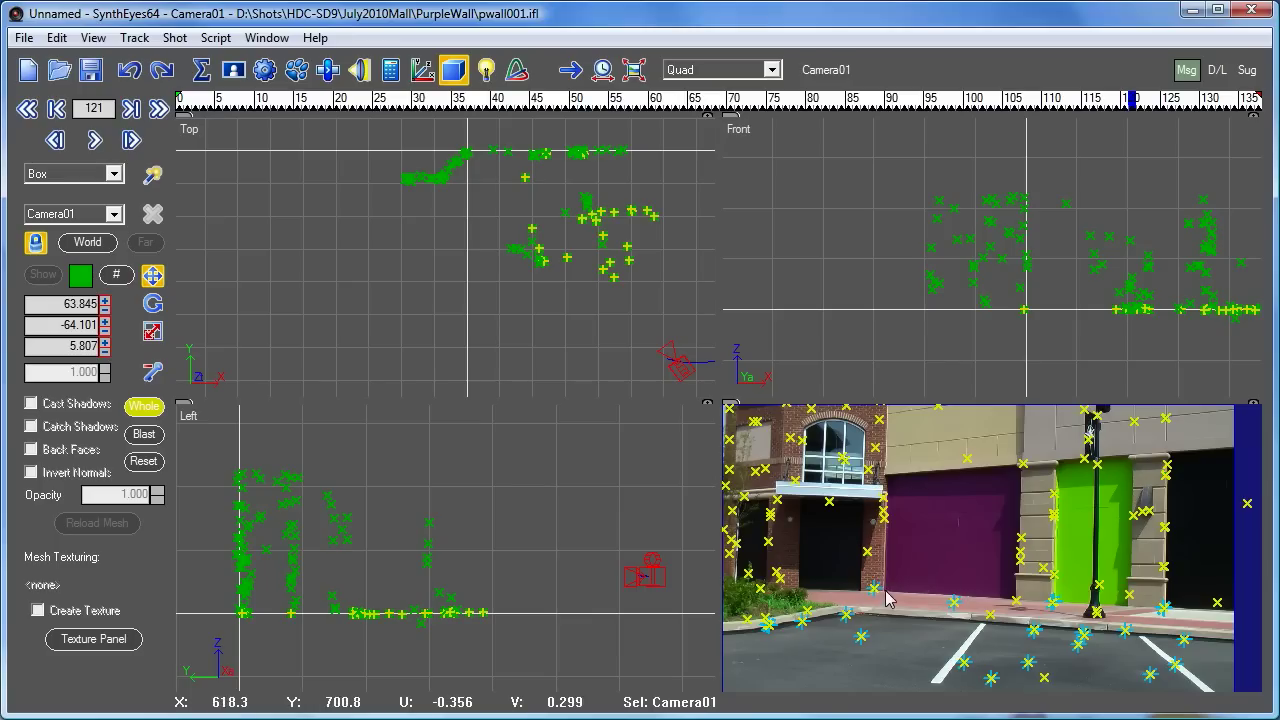
- Review the tracker locks in the Constrained Pts layout, widening the Locked To column to separate the coordinates
{"action": "scroll", "coordinate": [877, 598], "scroll_direction": "up", "scroll_amount": 2}
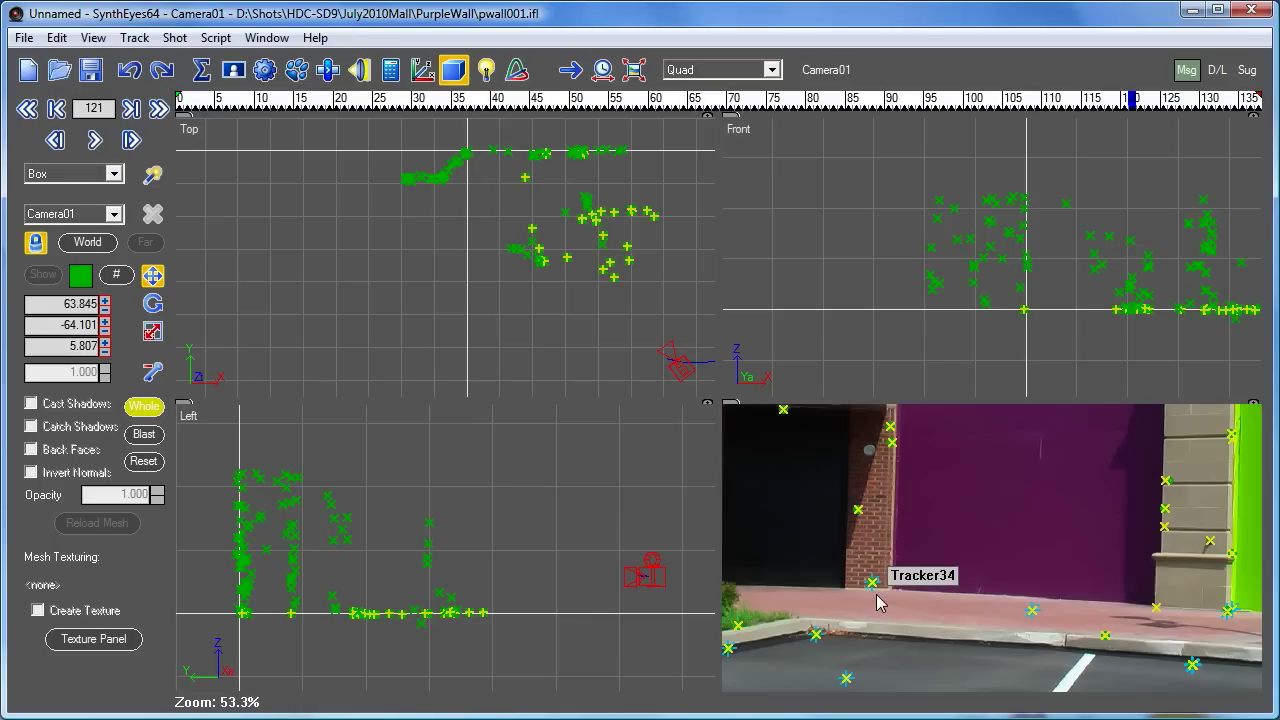
{"action": "left_click", "coordinate": [686, 72]}
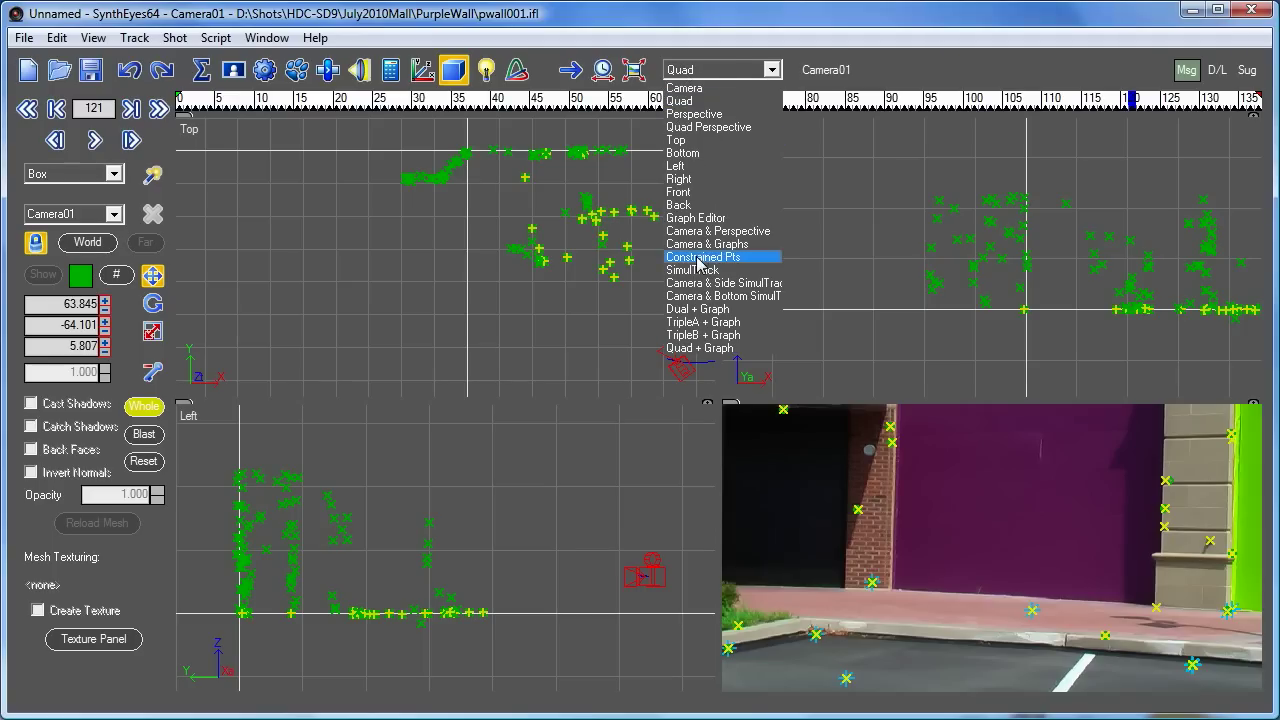
{"action": "left_click", "coordinate": [699, 262]}
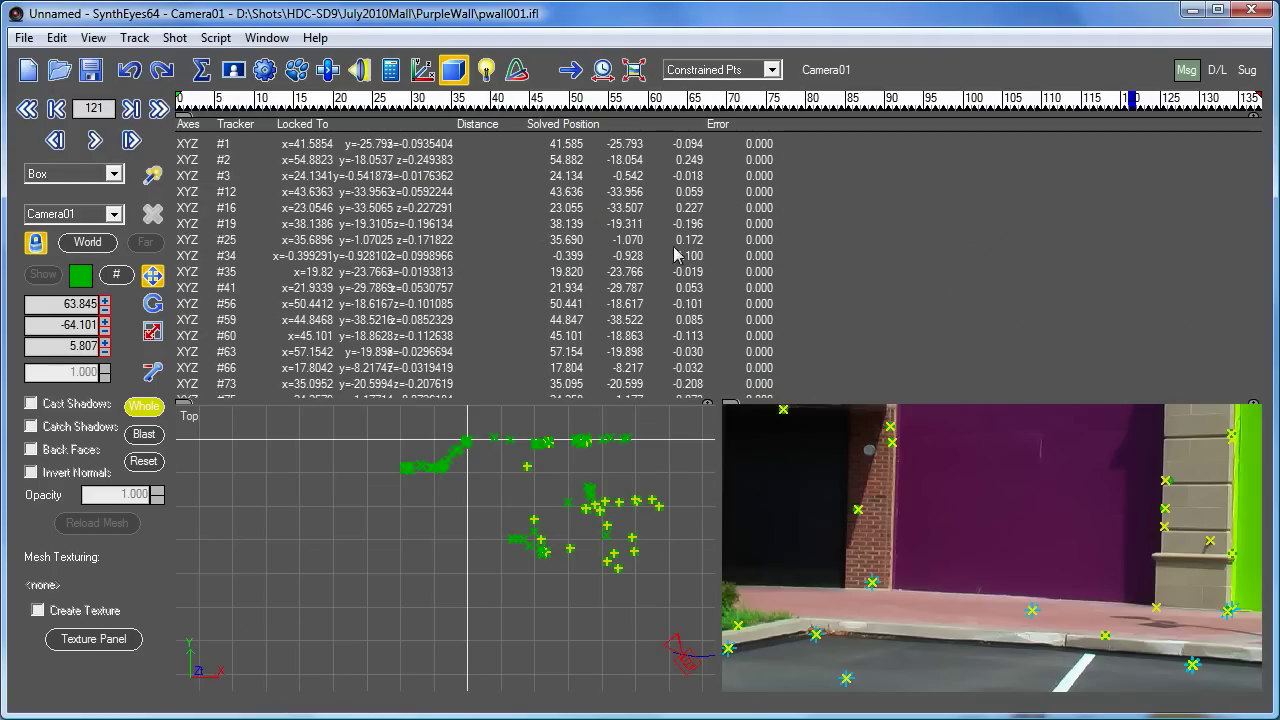
{"action": "left_click_drag", "start_coordinate": [453, 123], "coordinate": [627, 125]}
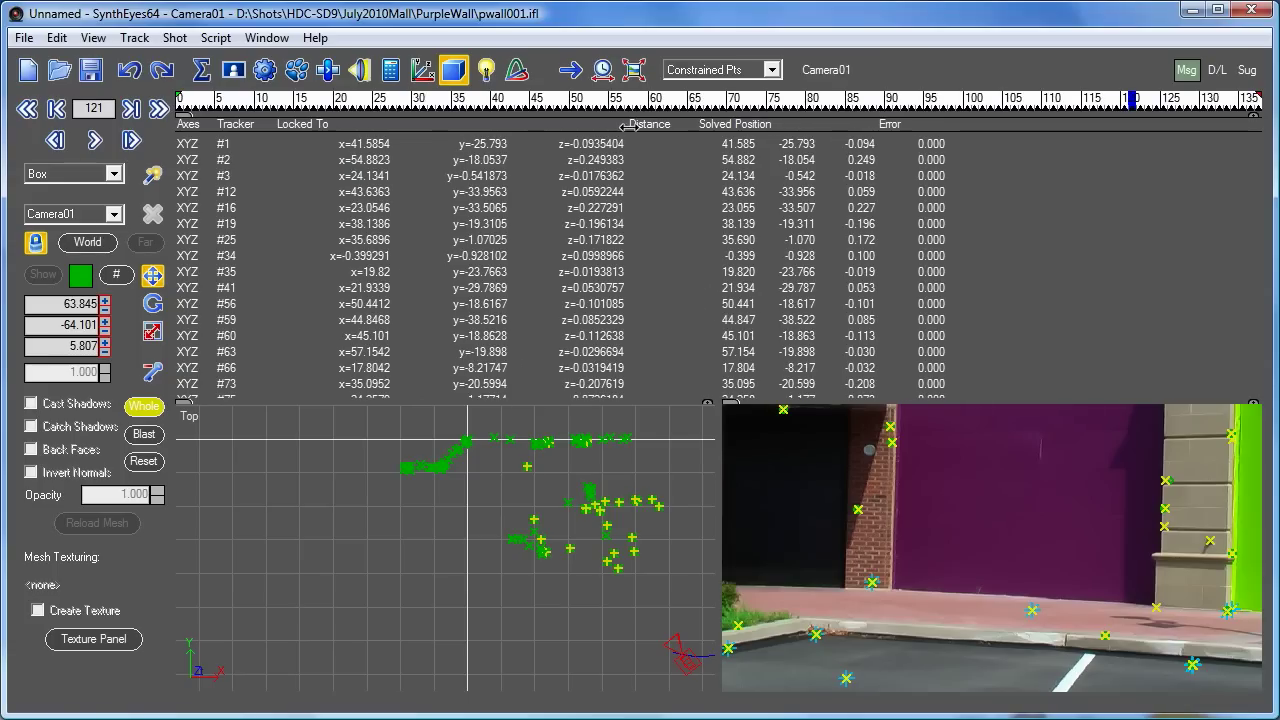
{"action": "mouse_move", "coordinate": [566, 314]}
{"action": "left_mouse_down"}
{"action": "mouse_move", "coordinate": [549, 208]}
{"action": "mouse_move", "coordinate": [560, 200]}
{"action": "mouse_move", "coordinate": [578, 298]}
{"action": "left_mouse_up"}
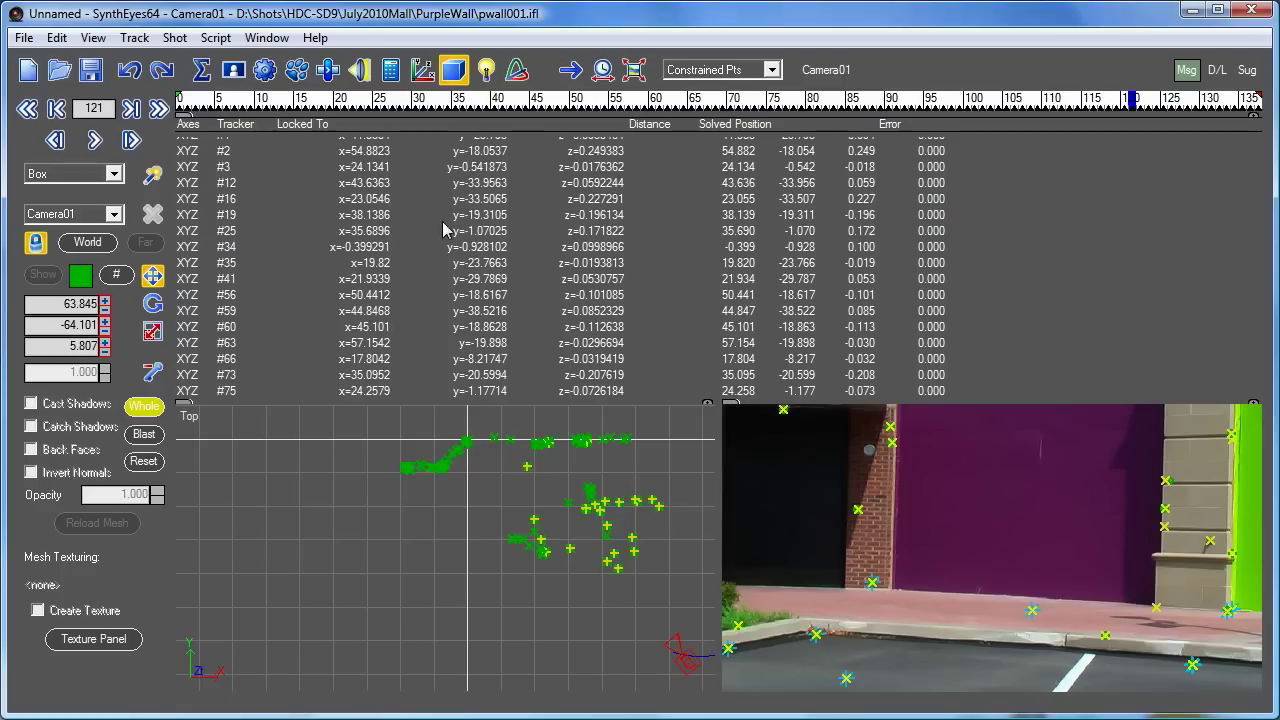
{"action": "scroll", "coordinate": [560, 215], "scroll_direction": "down", "scroll_amount": 2}
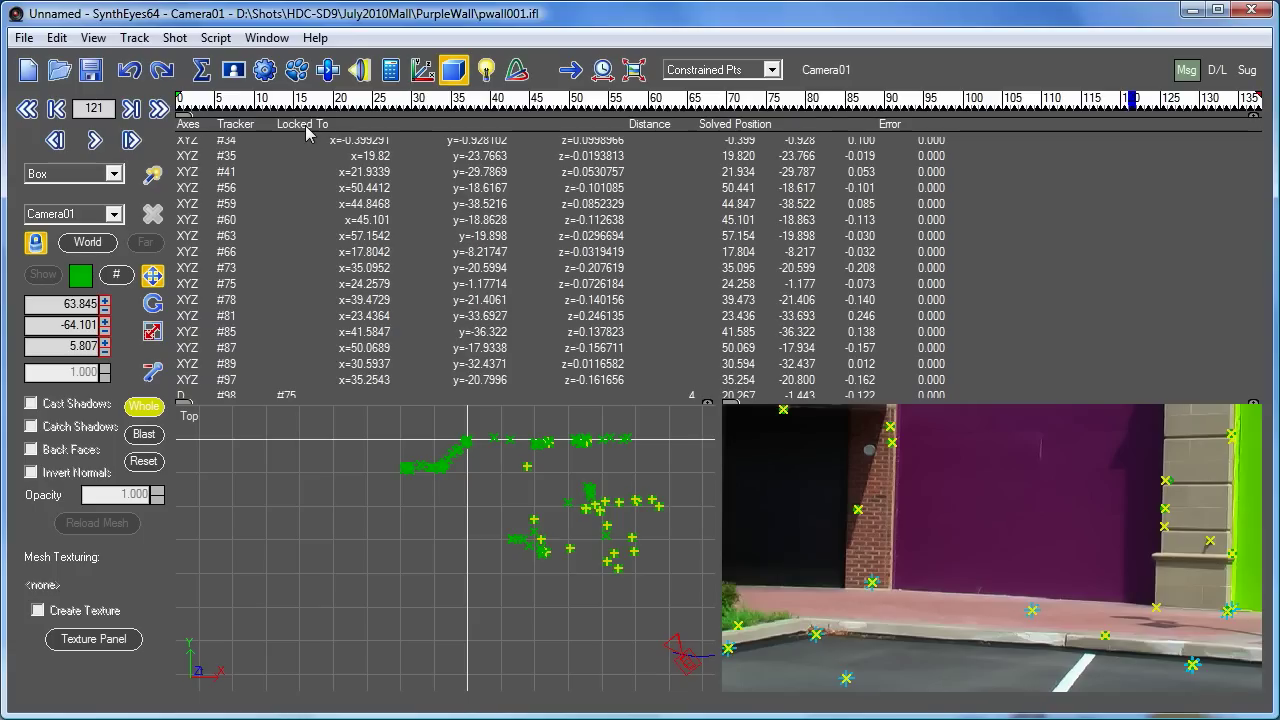
- Solve the shot again with the current tracker constraints and accept the result
{"action": "left_click", "coordinate": [390, 69]}
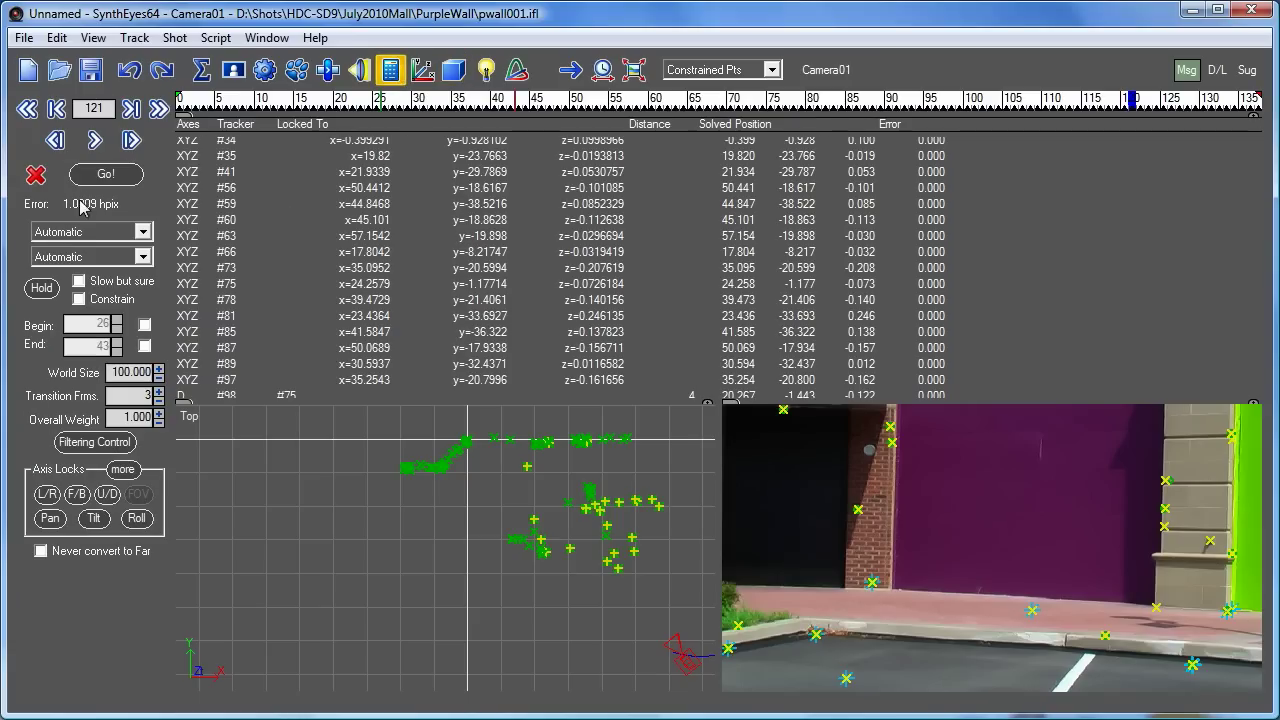
{"action": "left_click", "coordinate": [105, 174]}
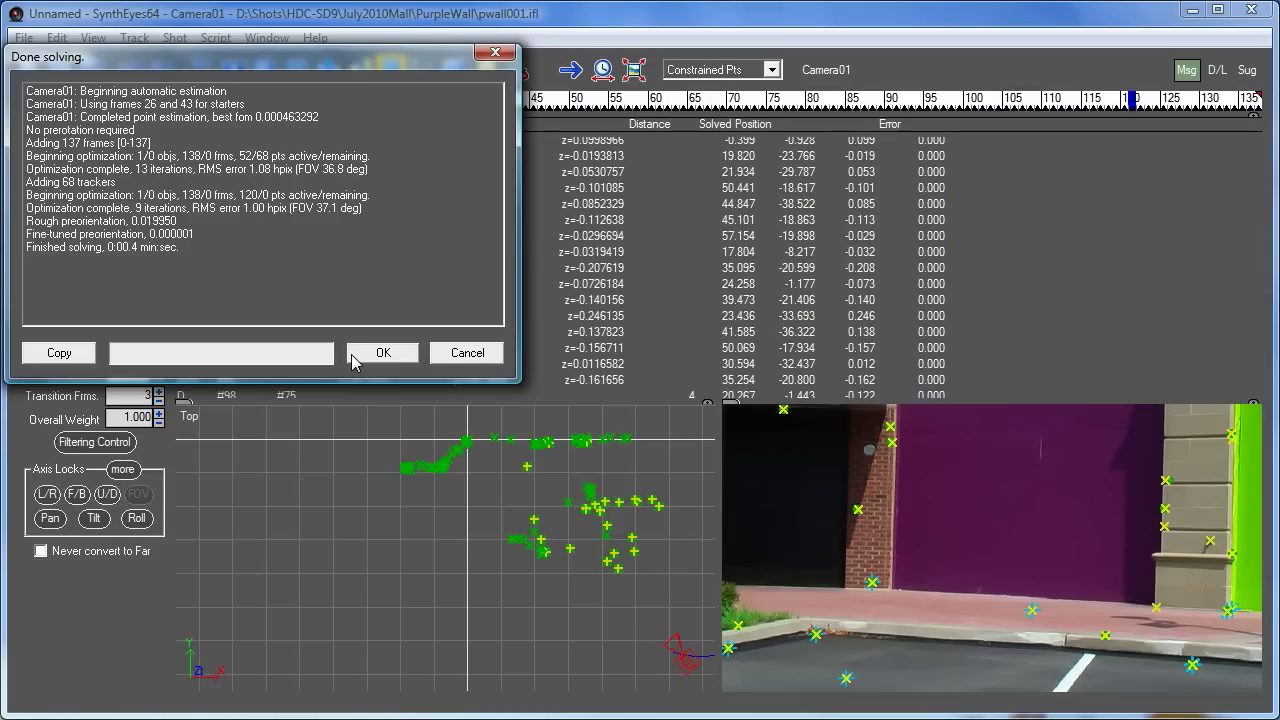
{"action": "left_click", "coordinate": [352, 356]}
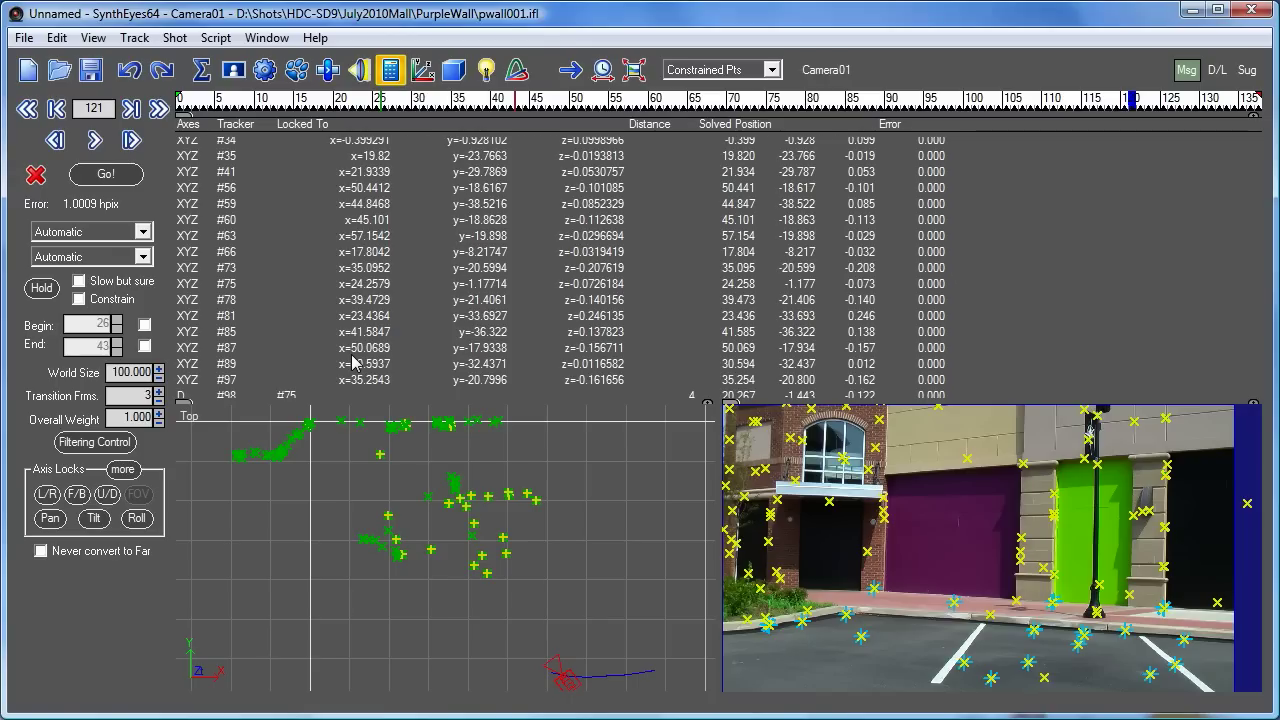
- Review the constrained points list around tracker #98's distance entry, and check the coordinate system and 3-D settings
{"action": "scroll", "coordinate": [500, 300], "scroll_direction": "down", "scroll_amount": 2}
{"action": "scroll", "coordinate": [510, 232], "scroll_direction": "down", "scroll_amount": 1}
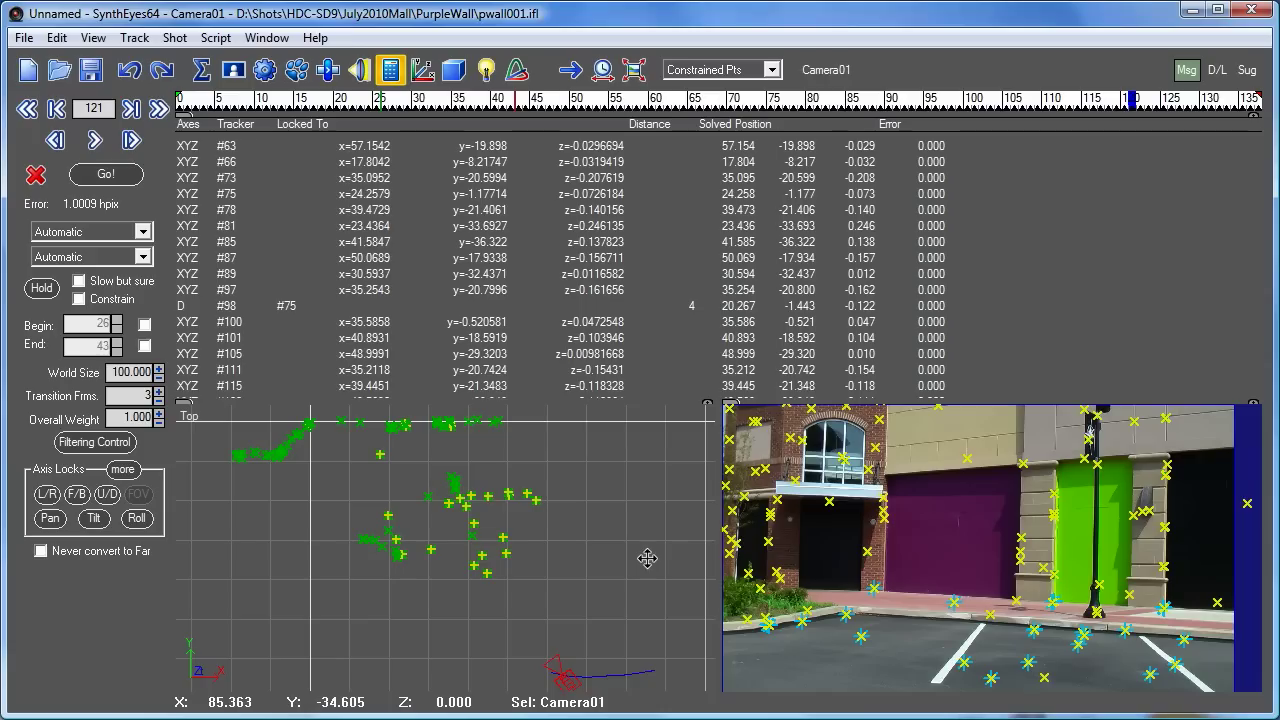
{"action": "left_click", "coordinate": [421, 68]}
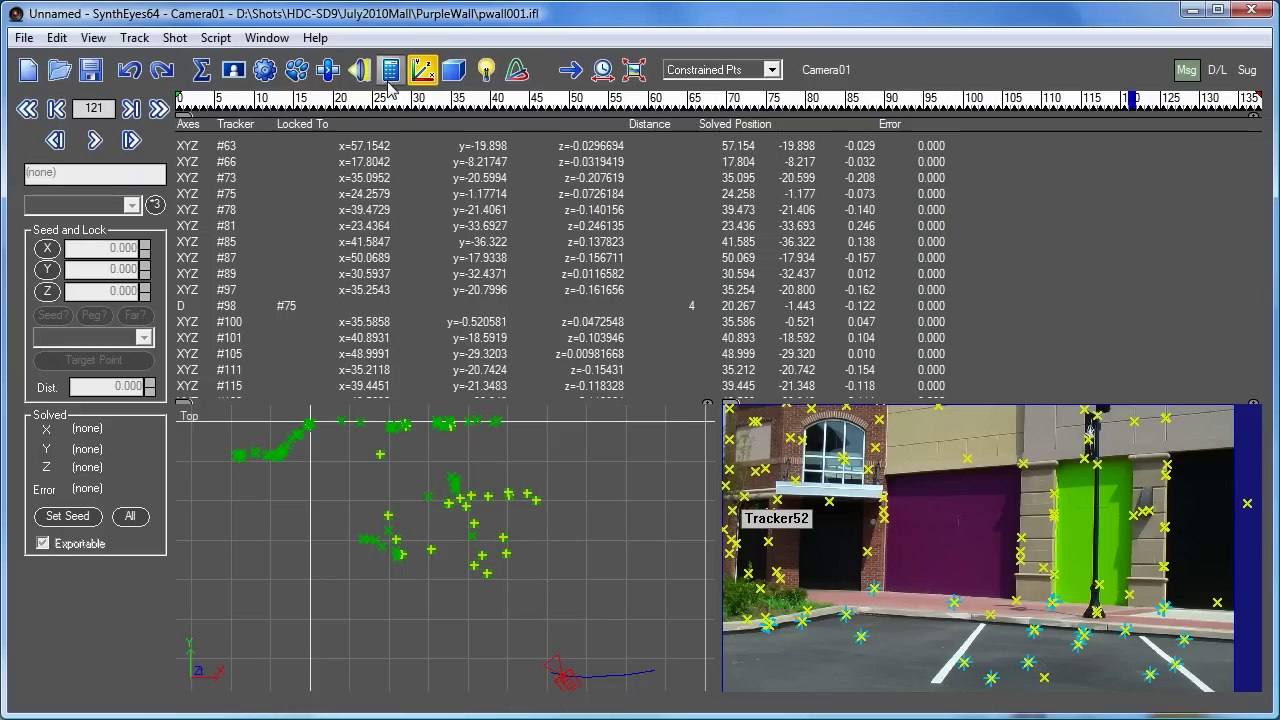
{"action": "left_click", "coordinate": [455, 72]}
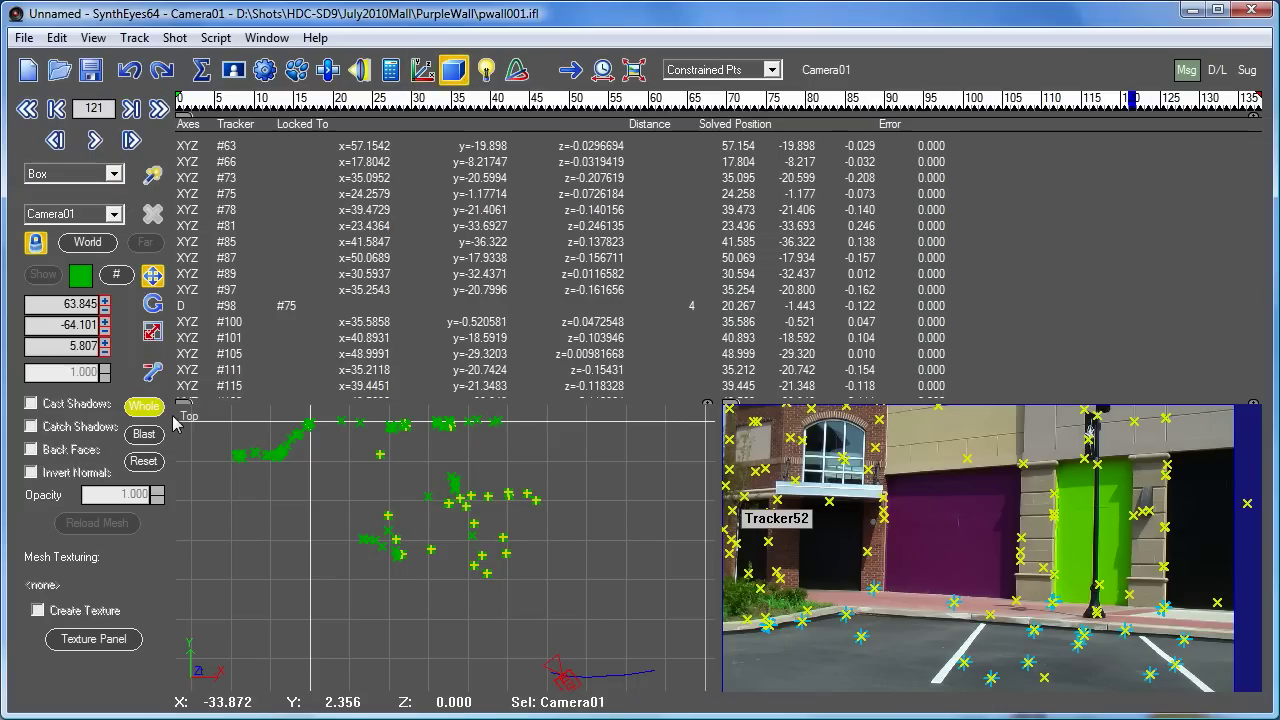